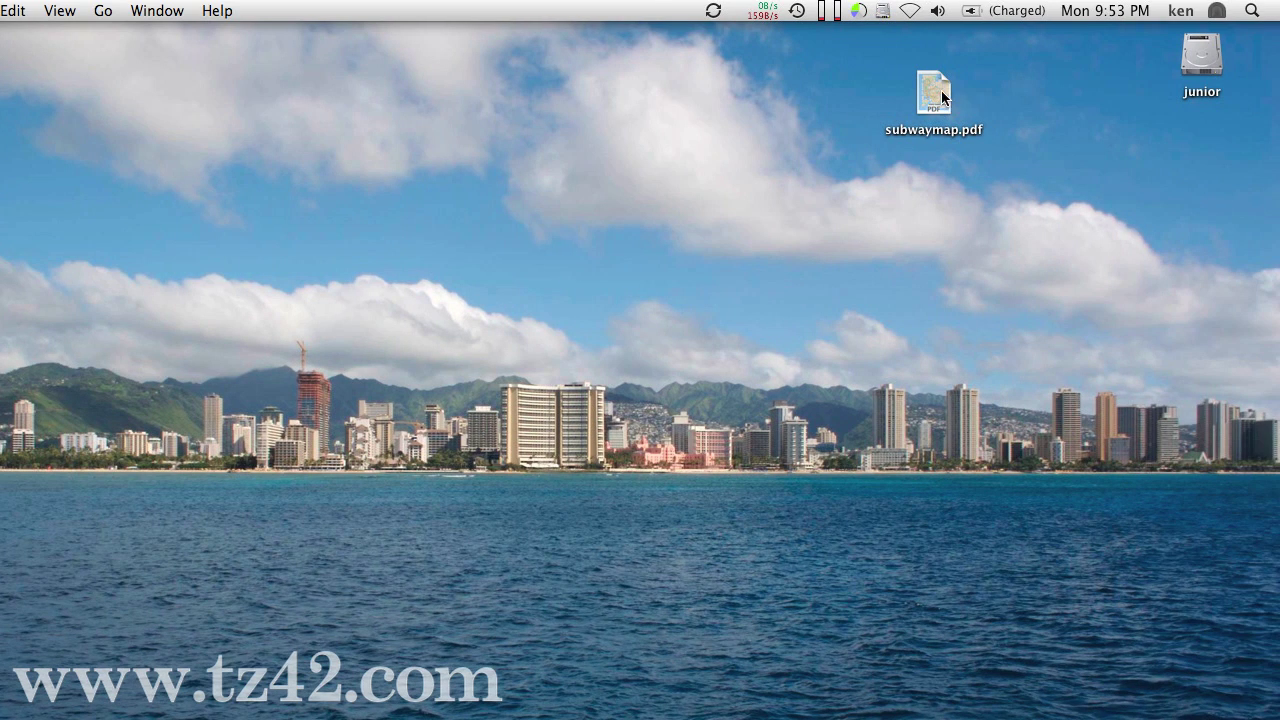
Step: Open subwaymap.pdf from the desktop to view the map, and quit Preview after closing the document
{"action": "double_click", "coordinate": [941, 90]}
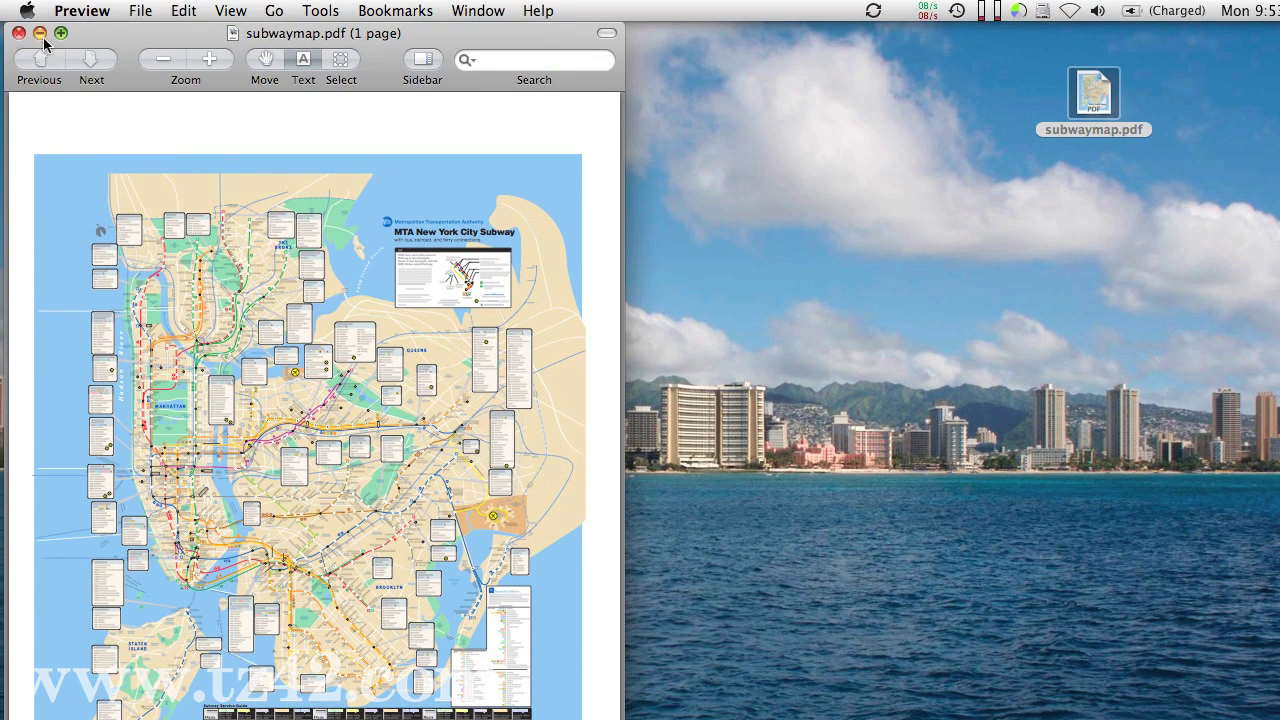
{"action": "left_click", "coordinate": [19, 34]}
{"action": "left_click", "coordinate": [84, 11]}
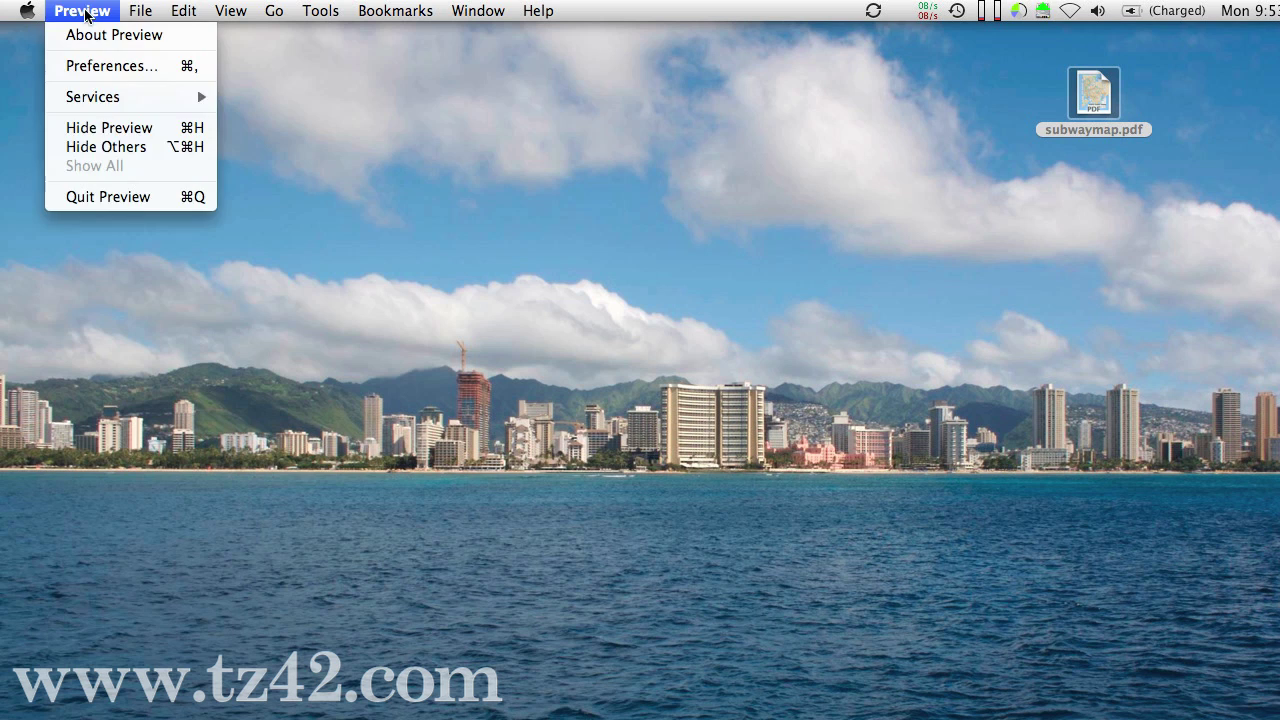
{"action": "left_click", "coordinate": [128, 197]}
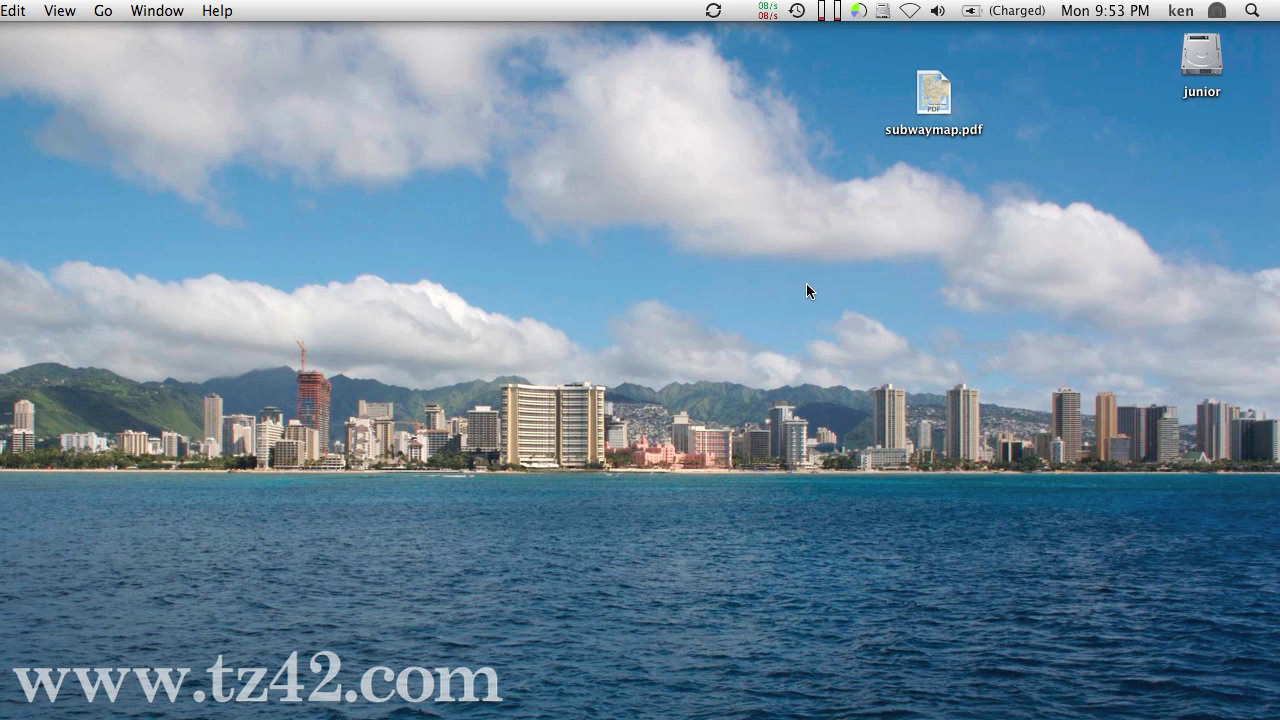
Step: Open Disk Utility from the Utilities folder inside Applications on the junior drive
{"action": "double_click", "coordinate": [1192, 72]}
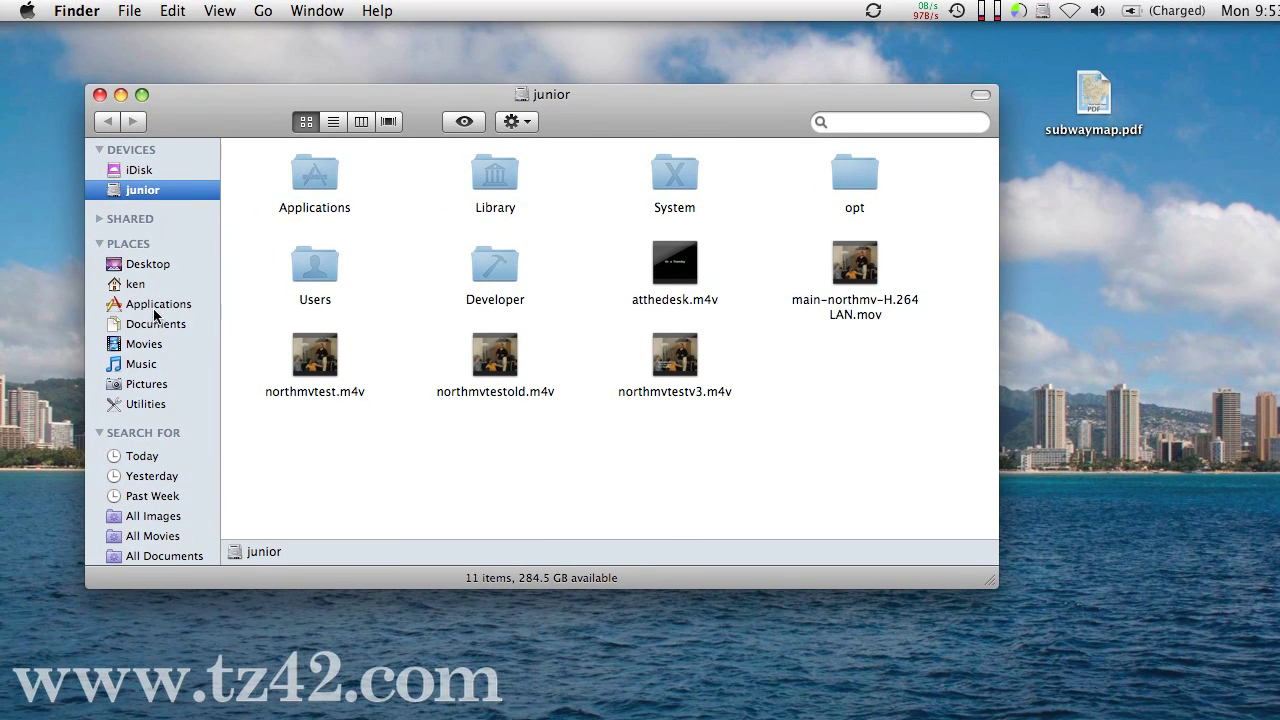
{"action": "left_click", "coordinate": [155, 305]}
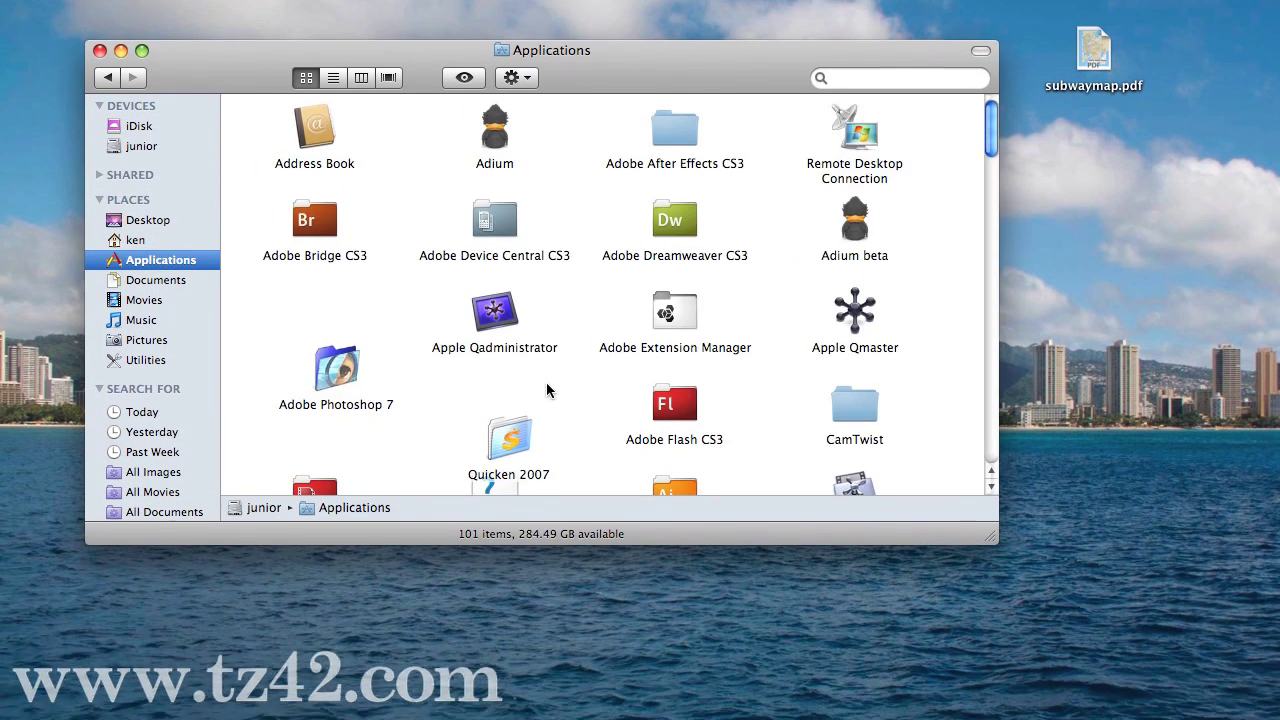
{"action": "scroll", "coordinate": [548, 380], "scroll_direction": "down", "scroll_amount": 10}
{"action": "scroll", "coordinate": [546, 366], "scroll_direction": "down", "scroll_amount": 20}
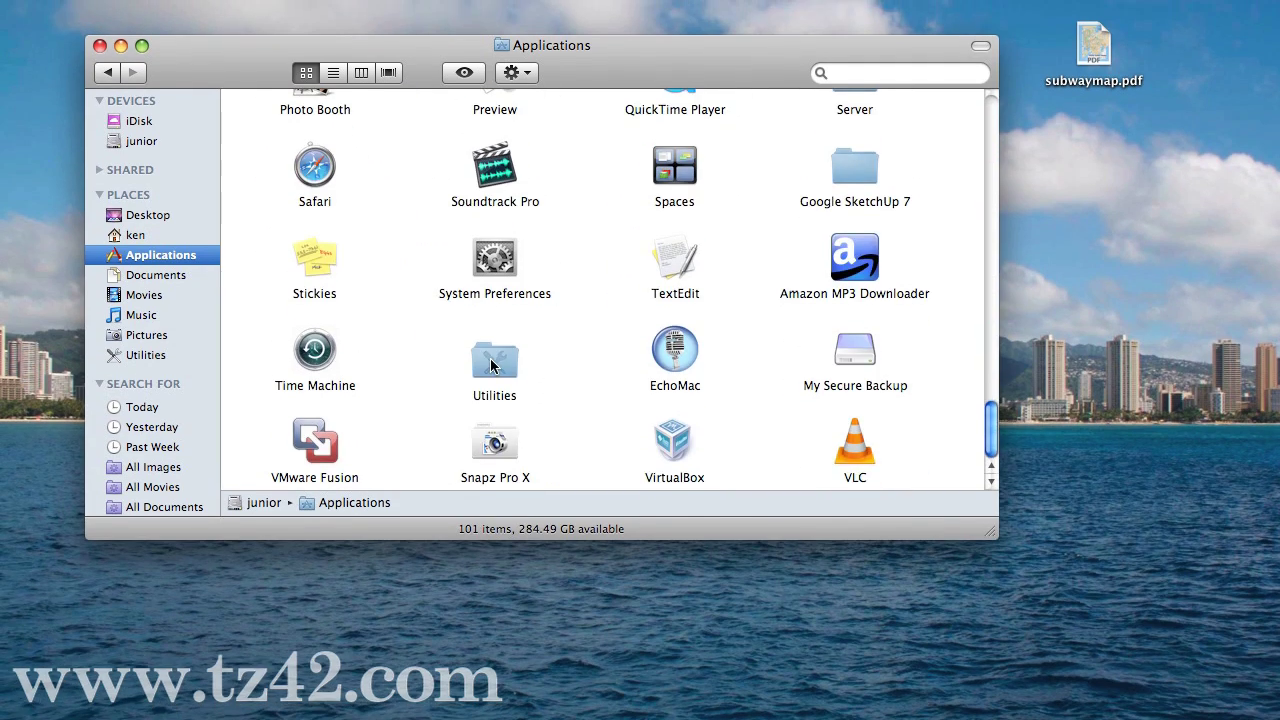
{"action": "double_click", "coordinate": [494, 345]}
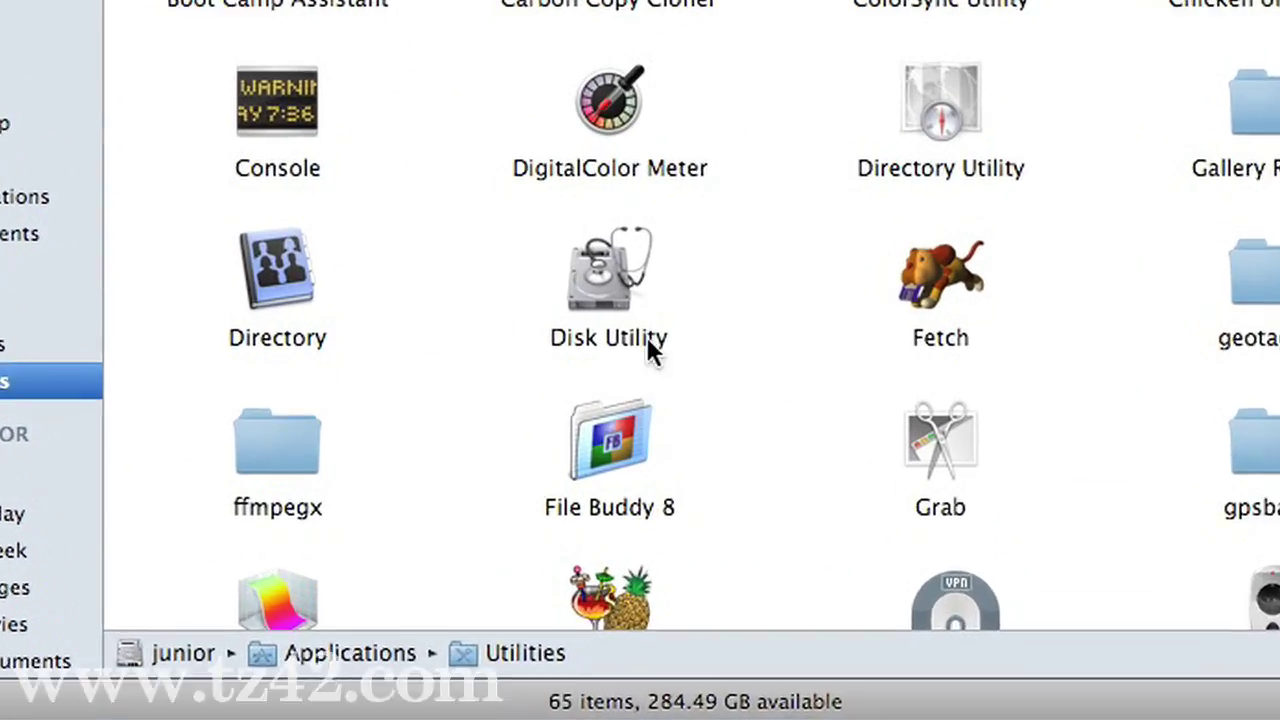
{"action": "left_click", "coordinate": [612, 298]}
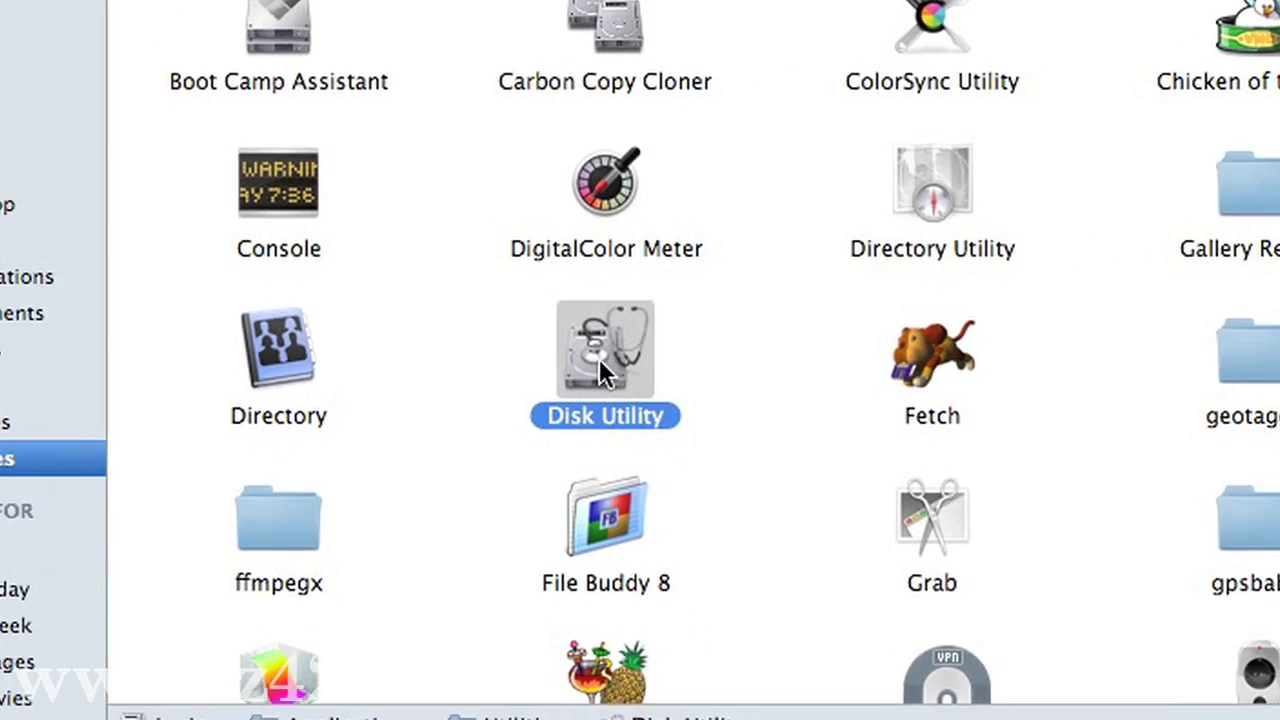
{"action": "double_click", "coordinate": [660, 355]}
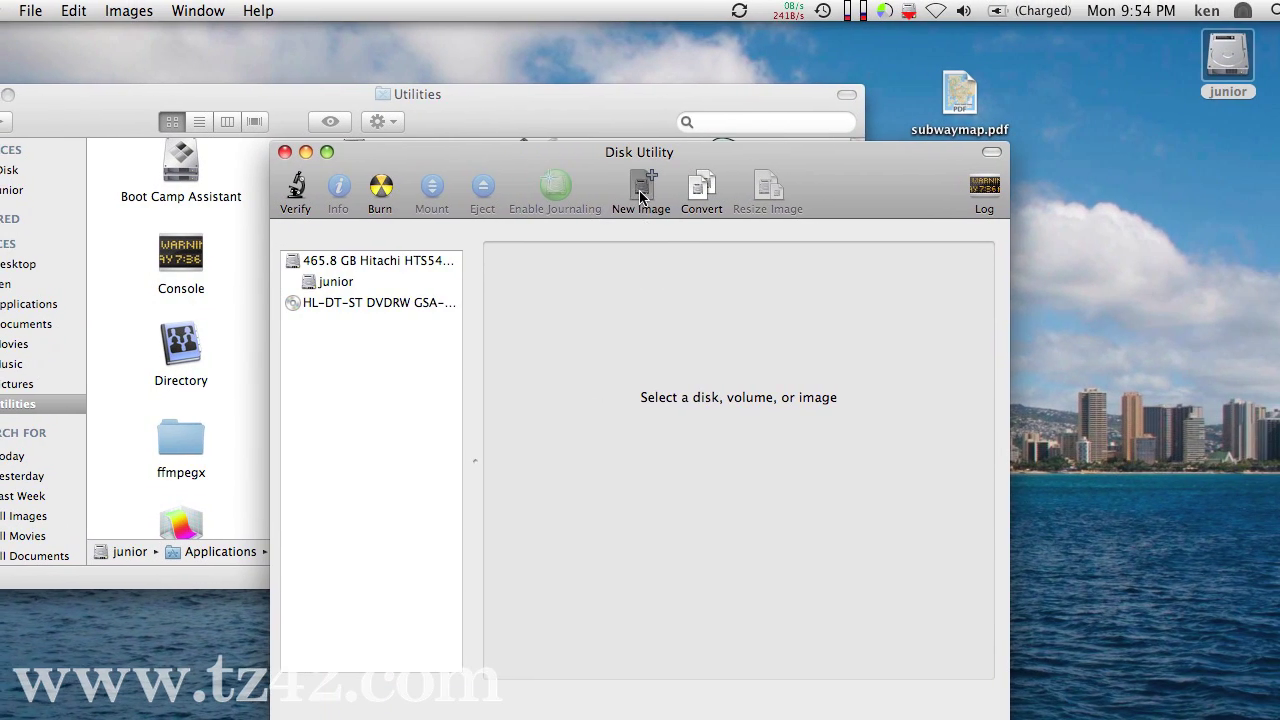
Step: Start a new disk image on the Desktop with the file name encryptedimage
{"action": "left_click", "coordinate": [640, 196]}
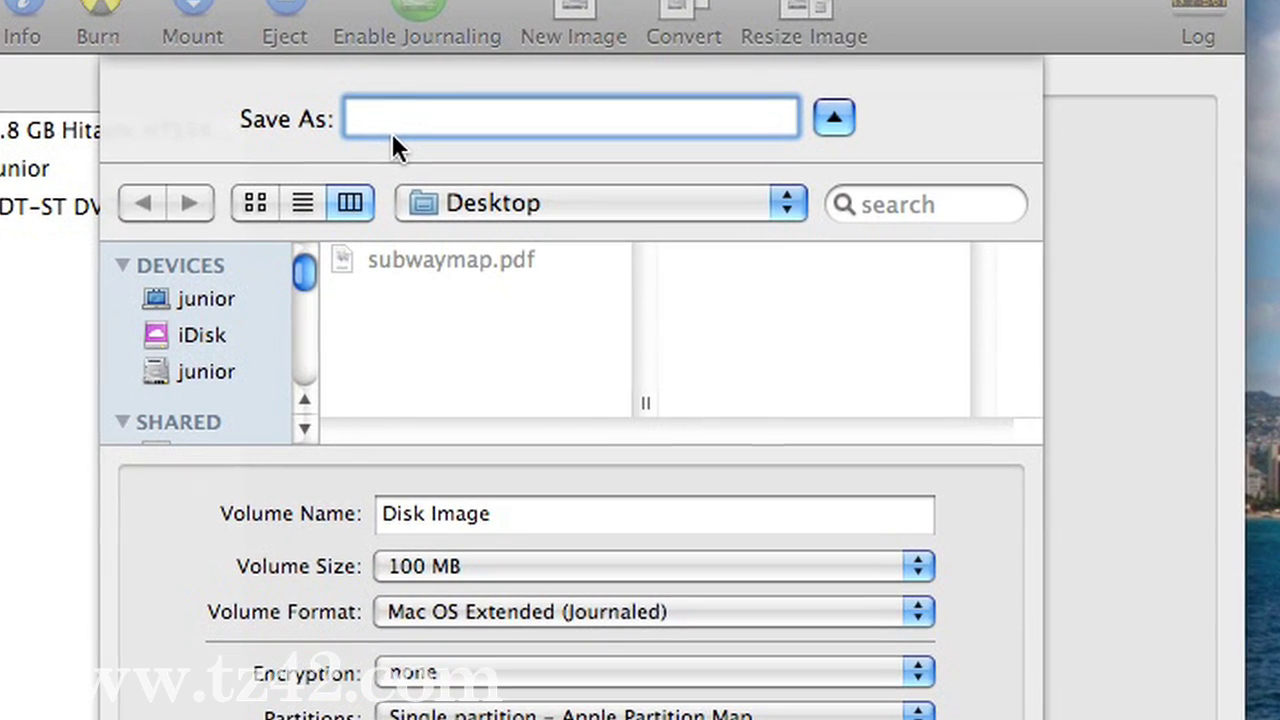
{"action": "type", "text": "encry"}
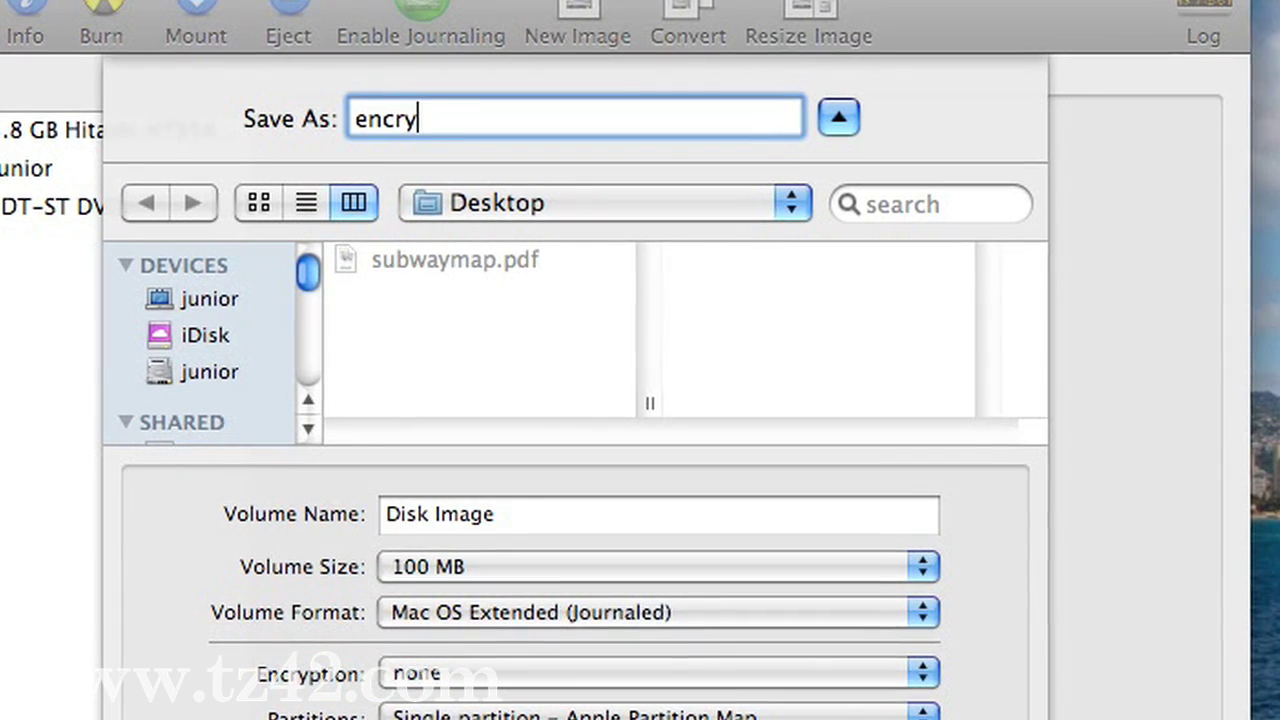
{"action": "type", "text": "pted"}
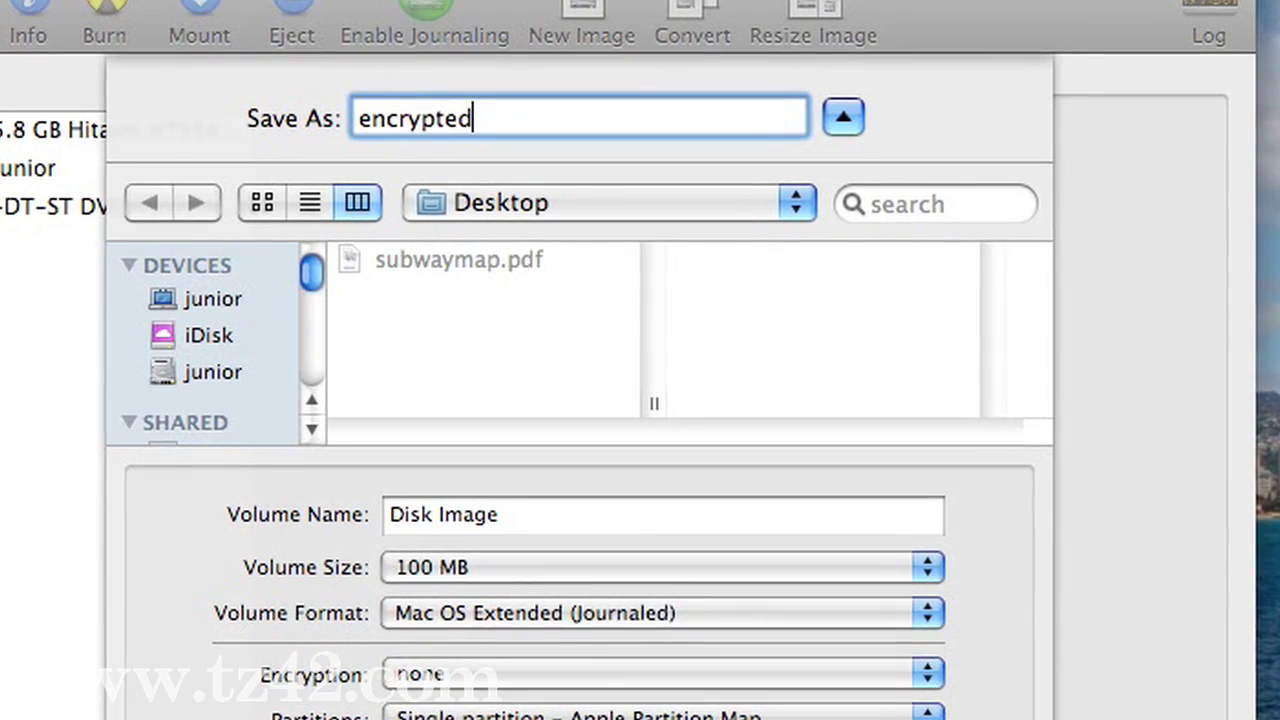
{"action": "type", "text": "image"}
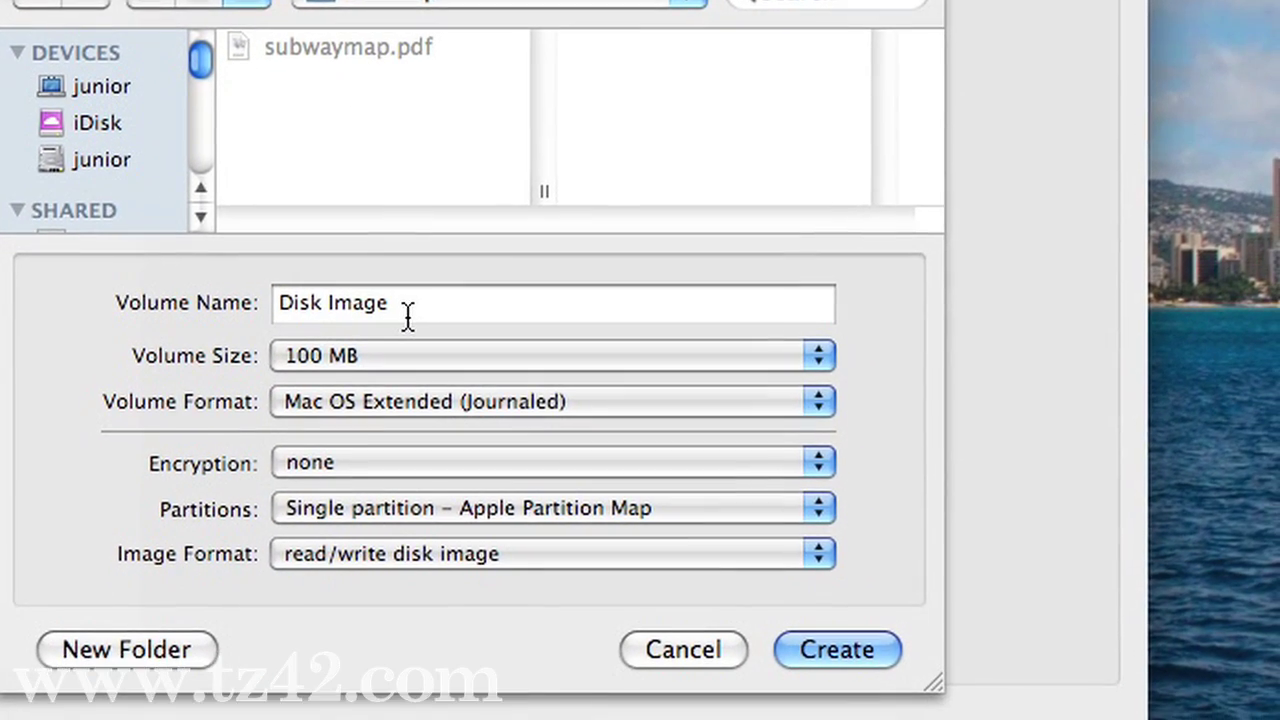
Step: Name the volume secure and set the image format to sparse disk image
{"action": "left_click_drag", "start_coordinate": [502, 514], "coordinate": [391, 512]}
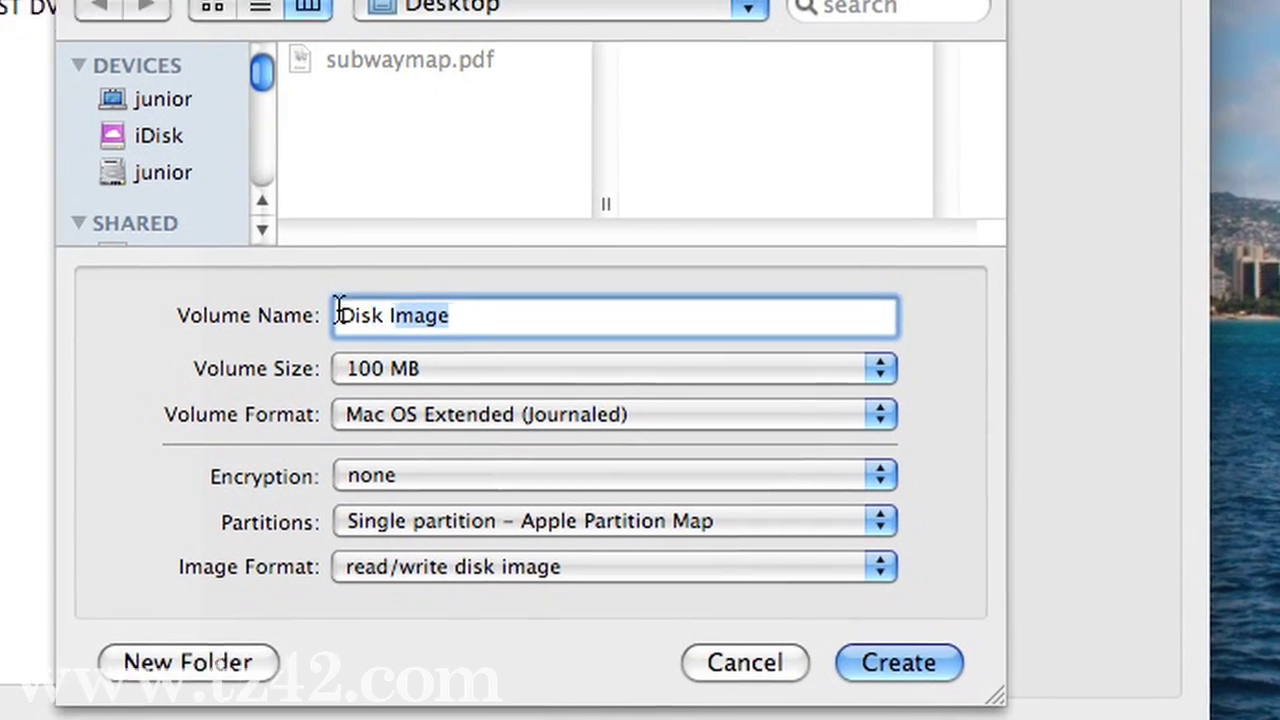
{"action": "left_click_drag", "start_coordinate": [338, 310], "coordinate": [314, 314]}
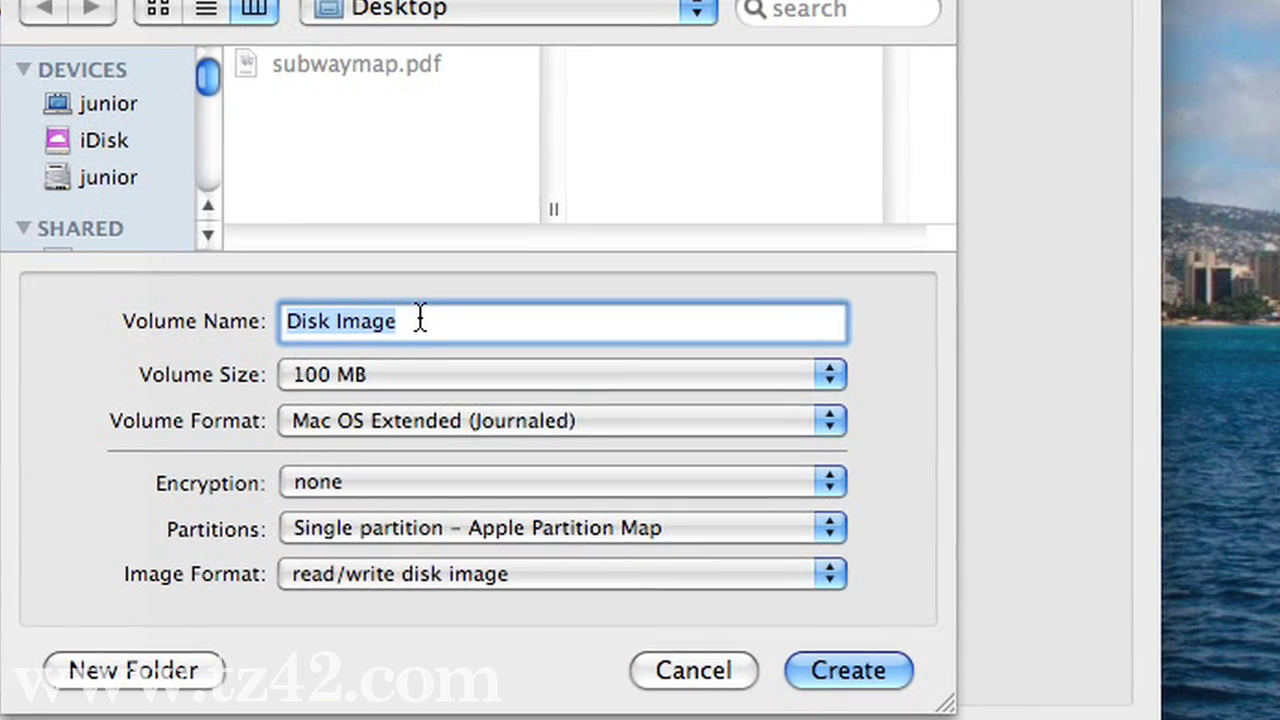
{"action": "type", "text": "sec"}
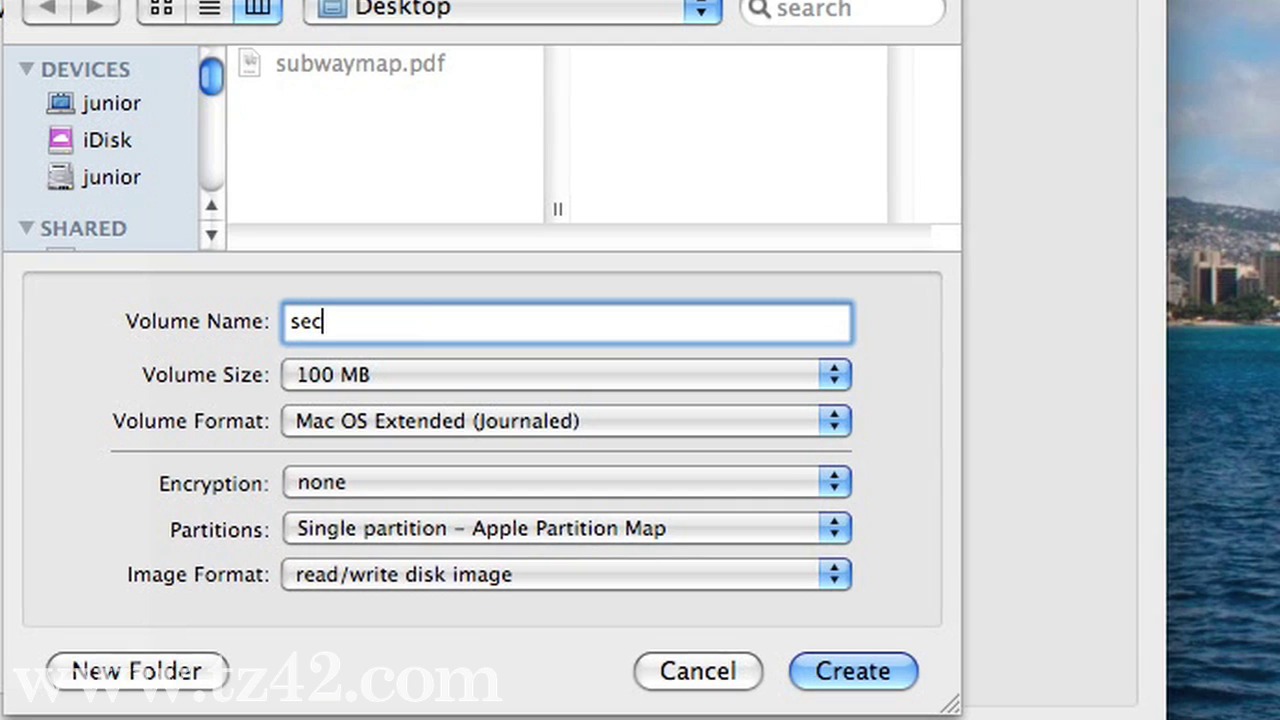
{"action": "type", "text": "ure"}
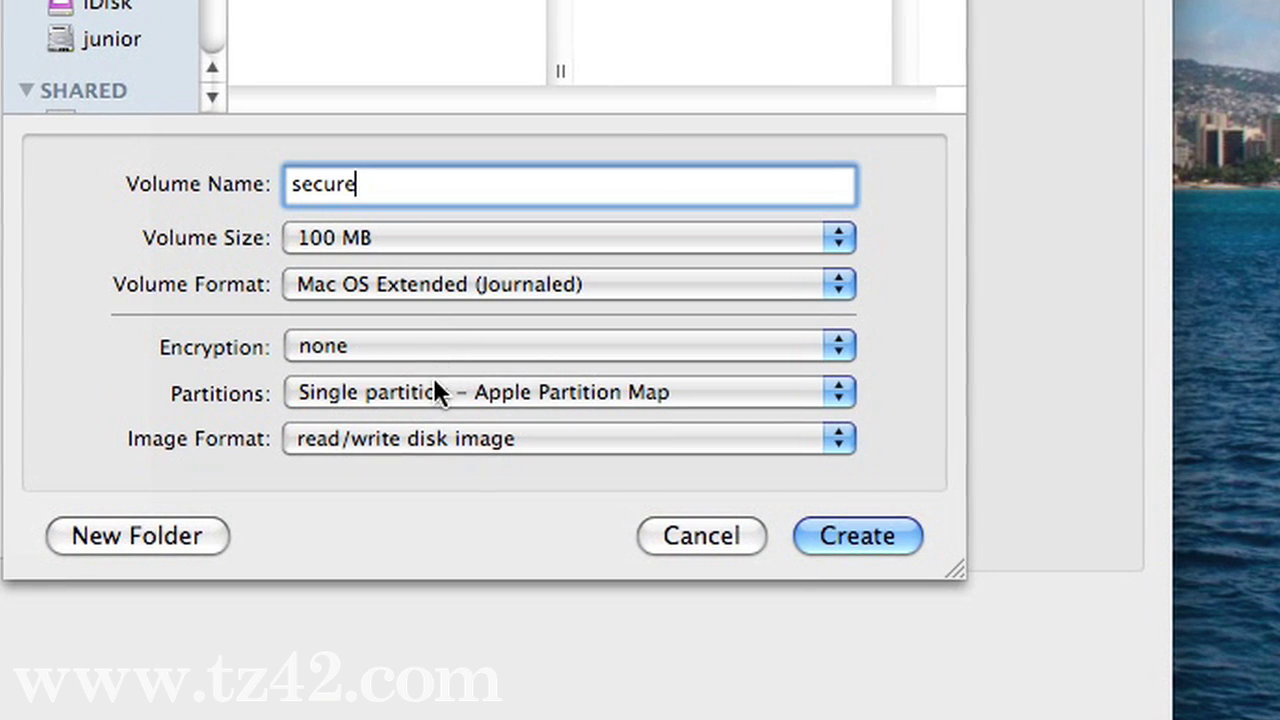
{"action": "left_click", "coordinate": [436, 436]}
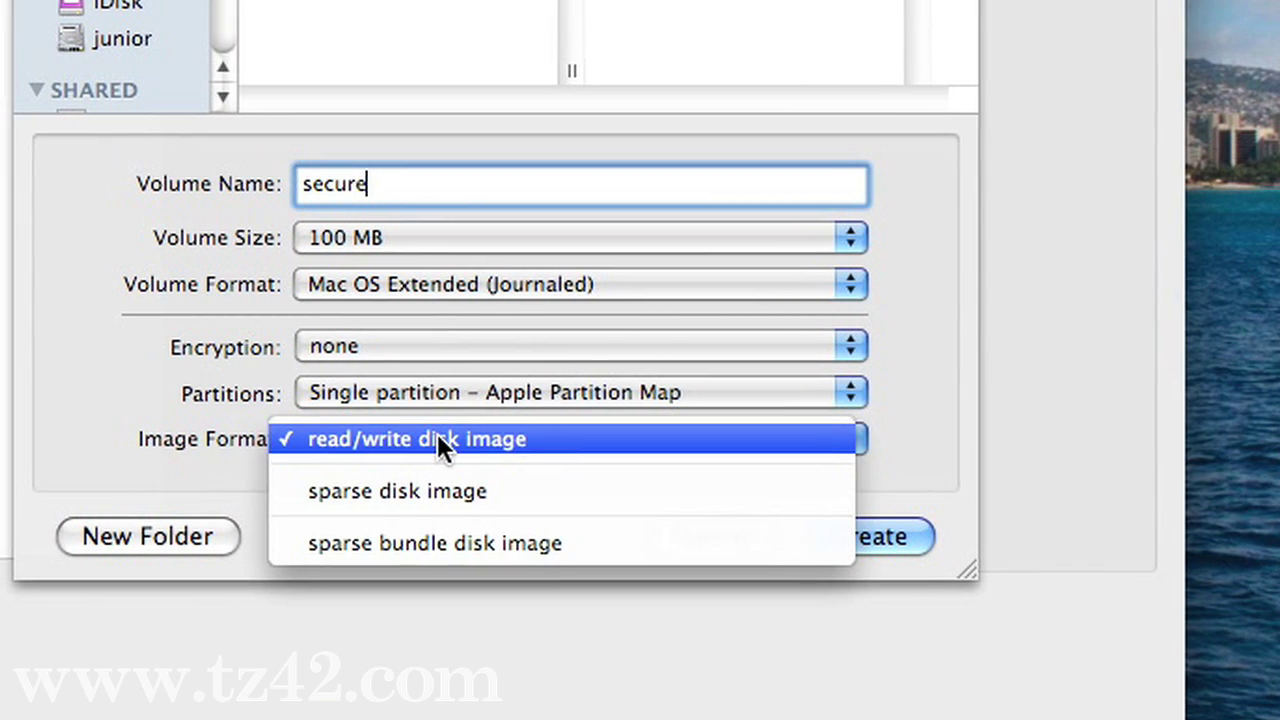
{"action": "left_click", "coordinate": [442, 491]}
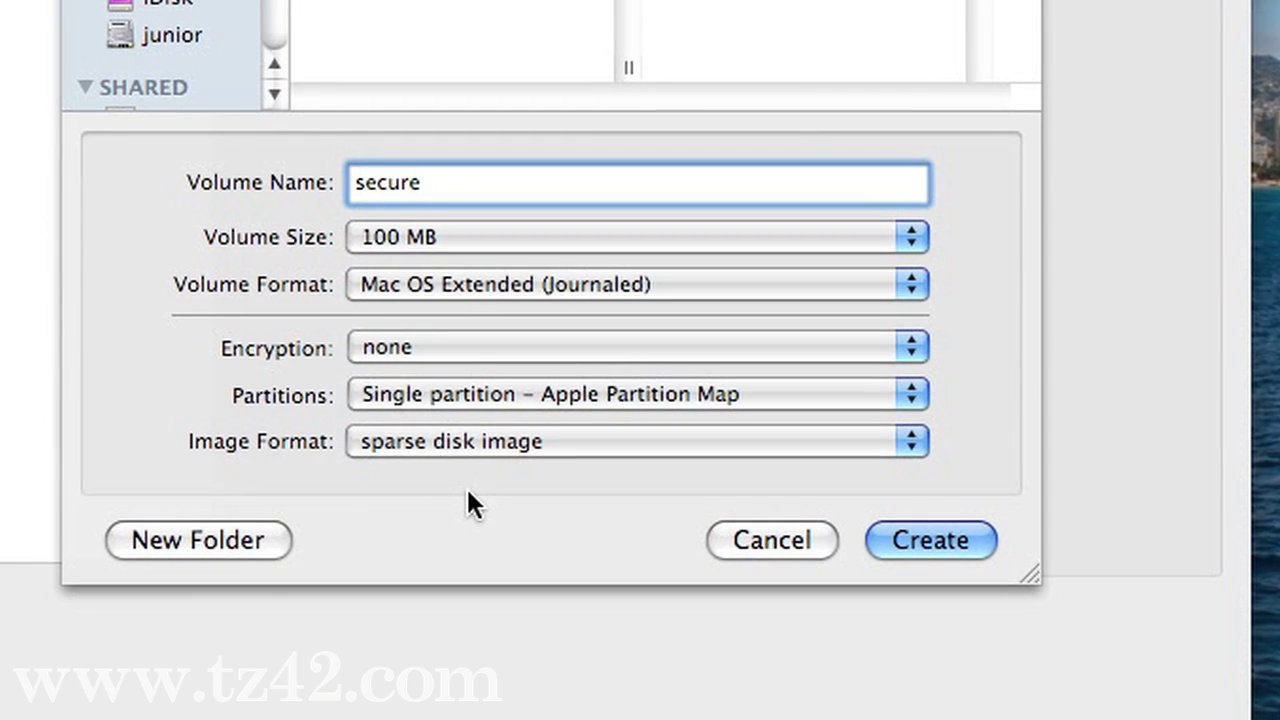
Step: Review the partition, image format and volume size options for the new disk image
{"action": "left_click", "coordinate": [467, 396]}
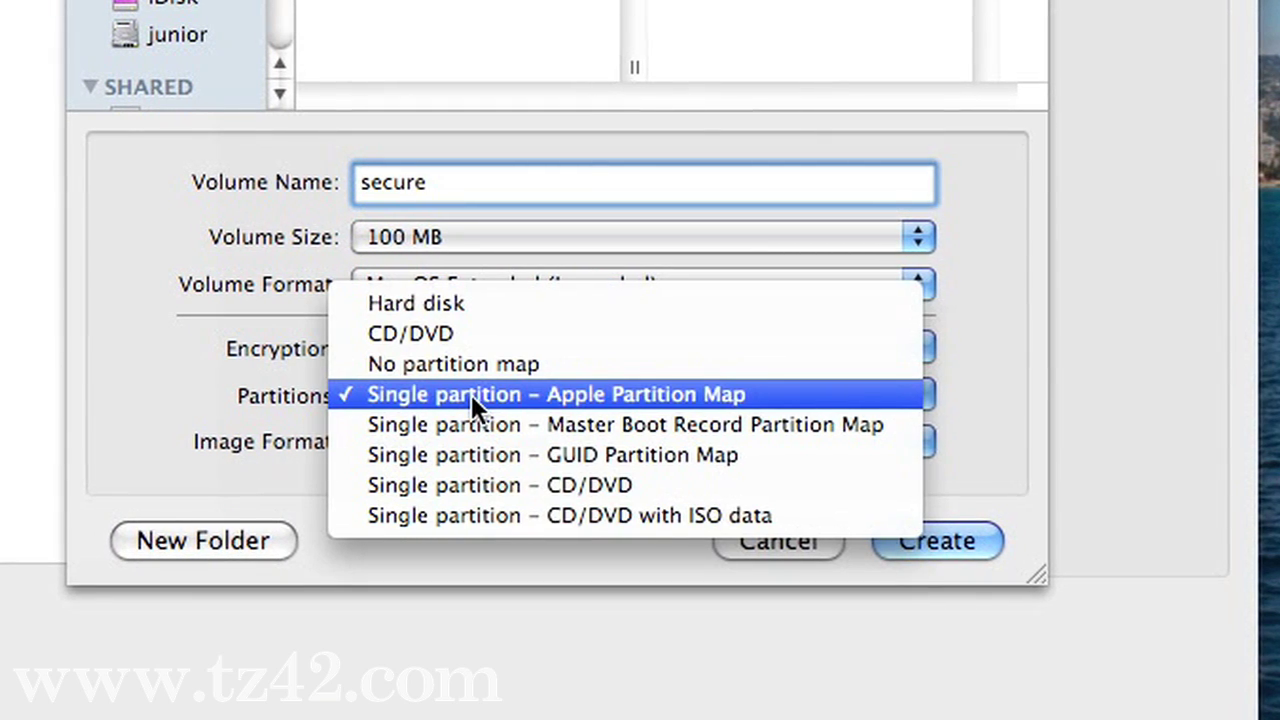
{"action": "left_click", "coordinate": [471, 394]}
{"action": "left_click", "coordinate": [440, 446]}
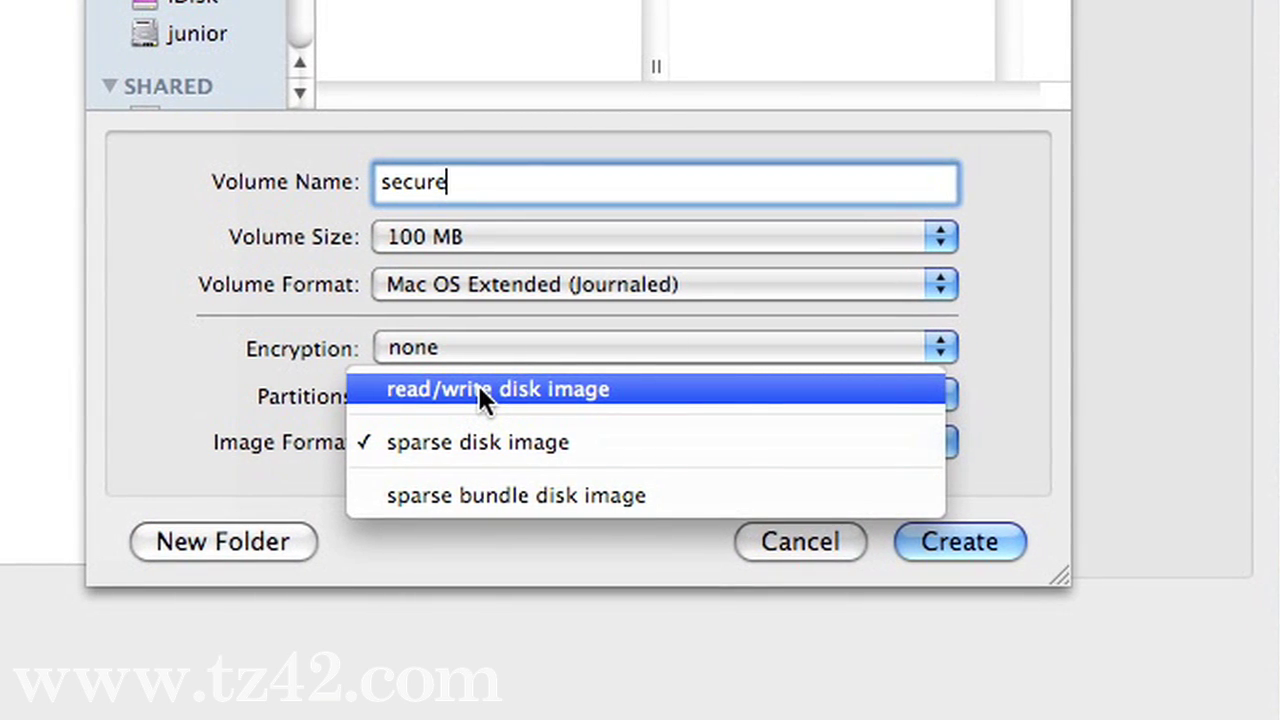
{"action": "left_click", "coordinate": [479, 440]}
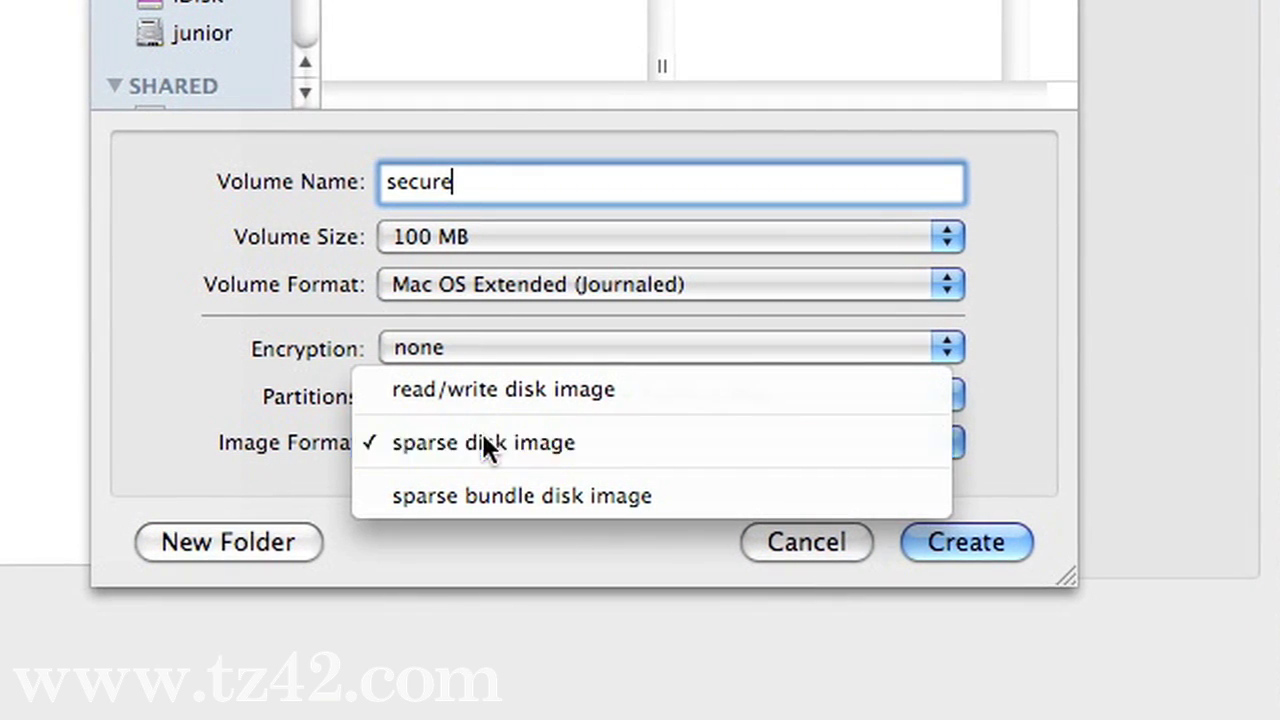
{"action": "left_click", "coordinate": [459, 232]}
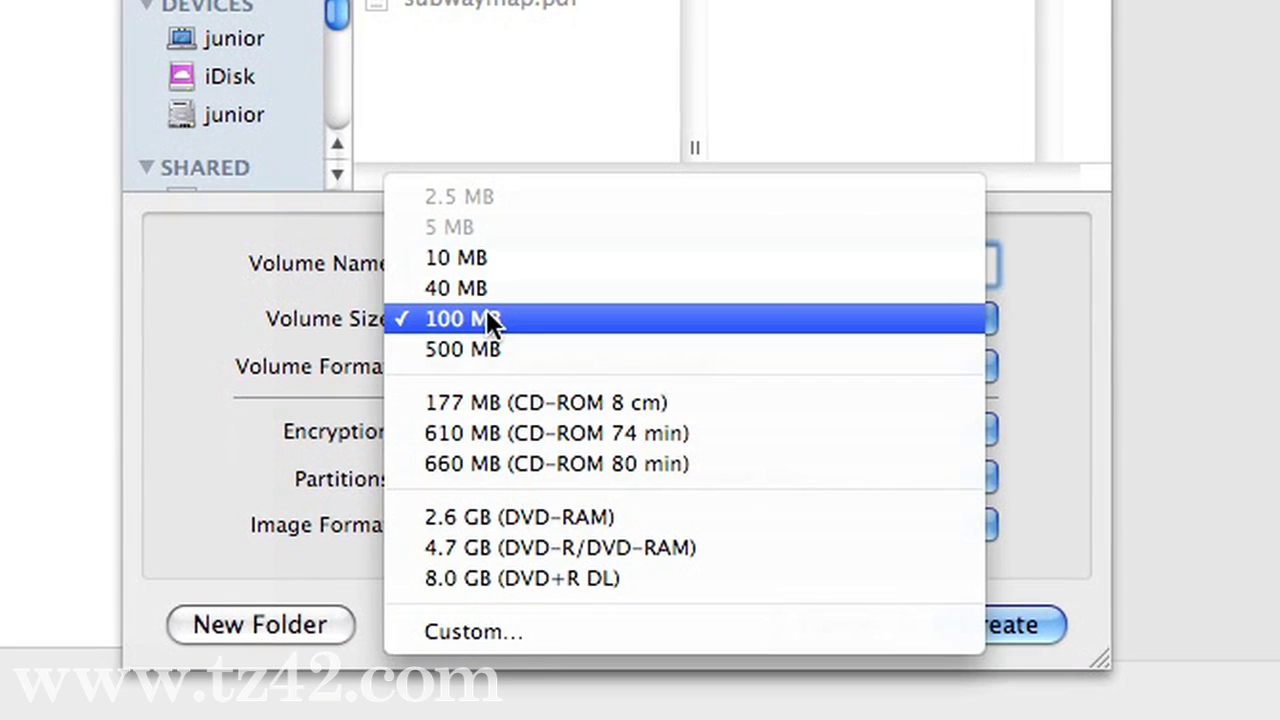
{"action": "left_click", "coordinate": [486, 313]}
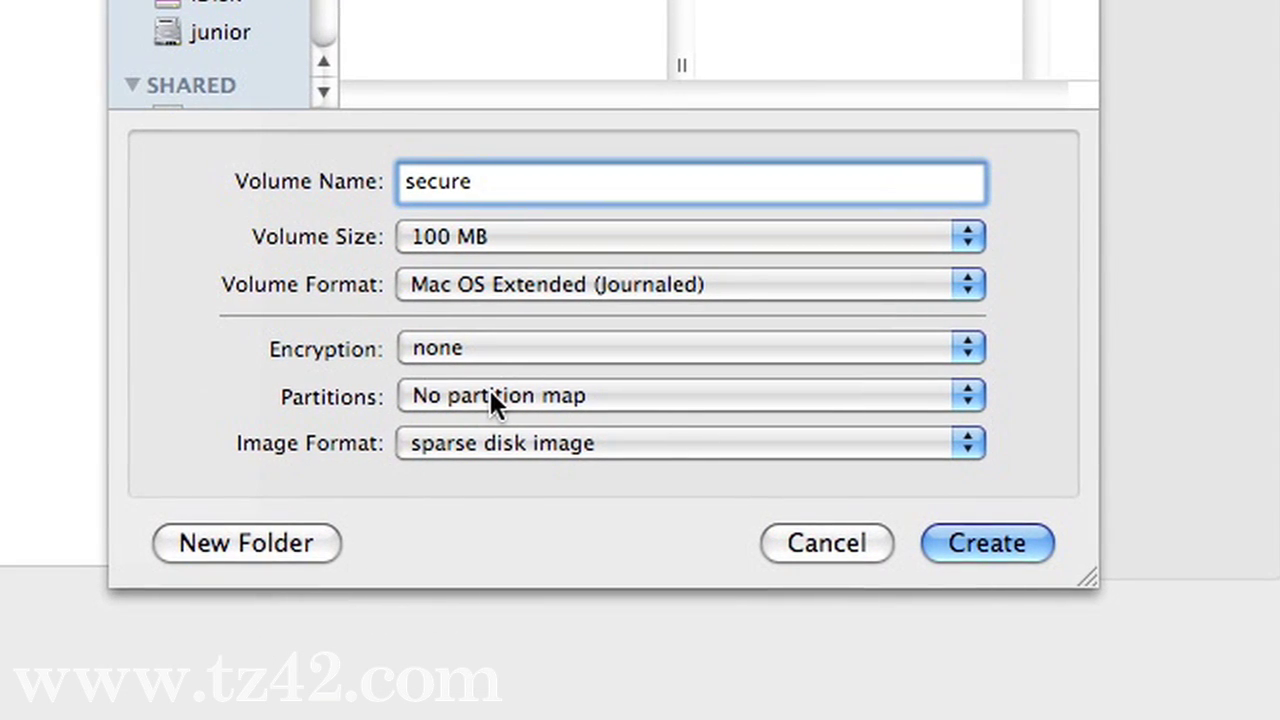
{"action": "left_click", "coordinate": [491, 441]}
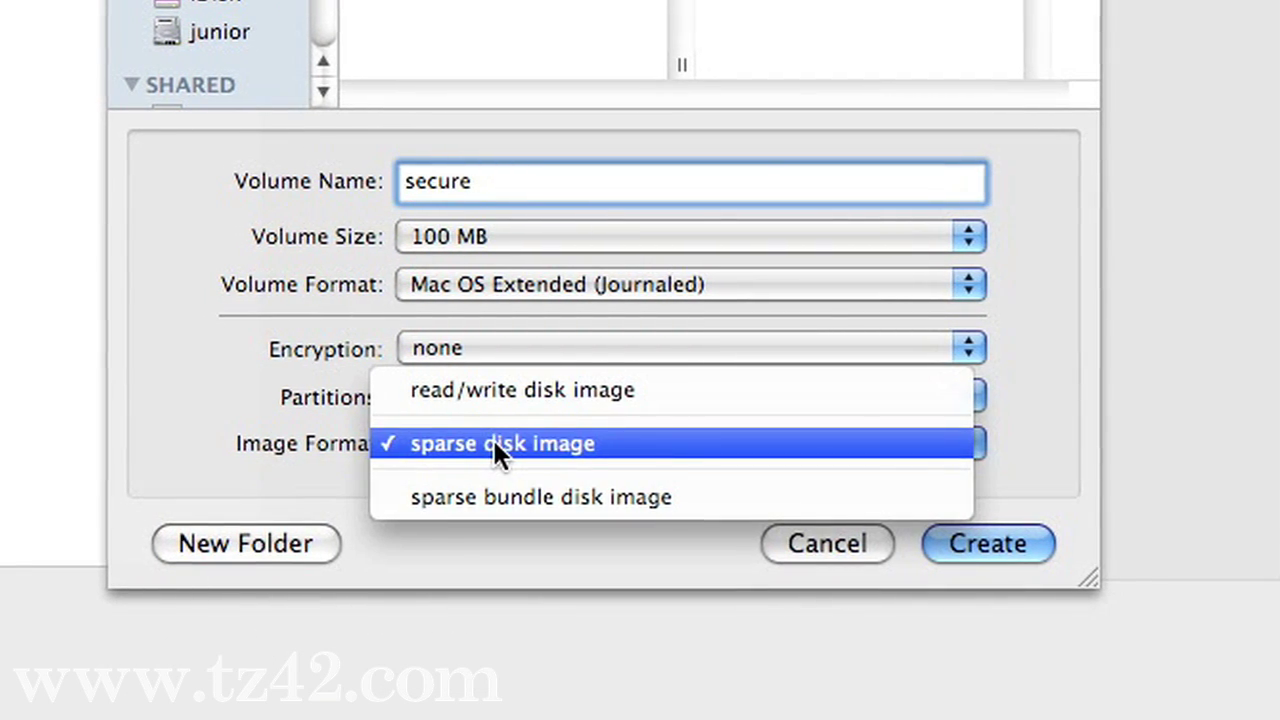
{"action": "left_click", "coordinate": [493, 443]}
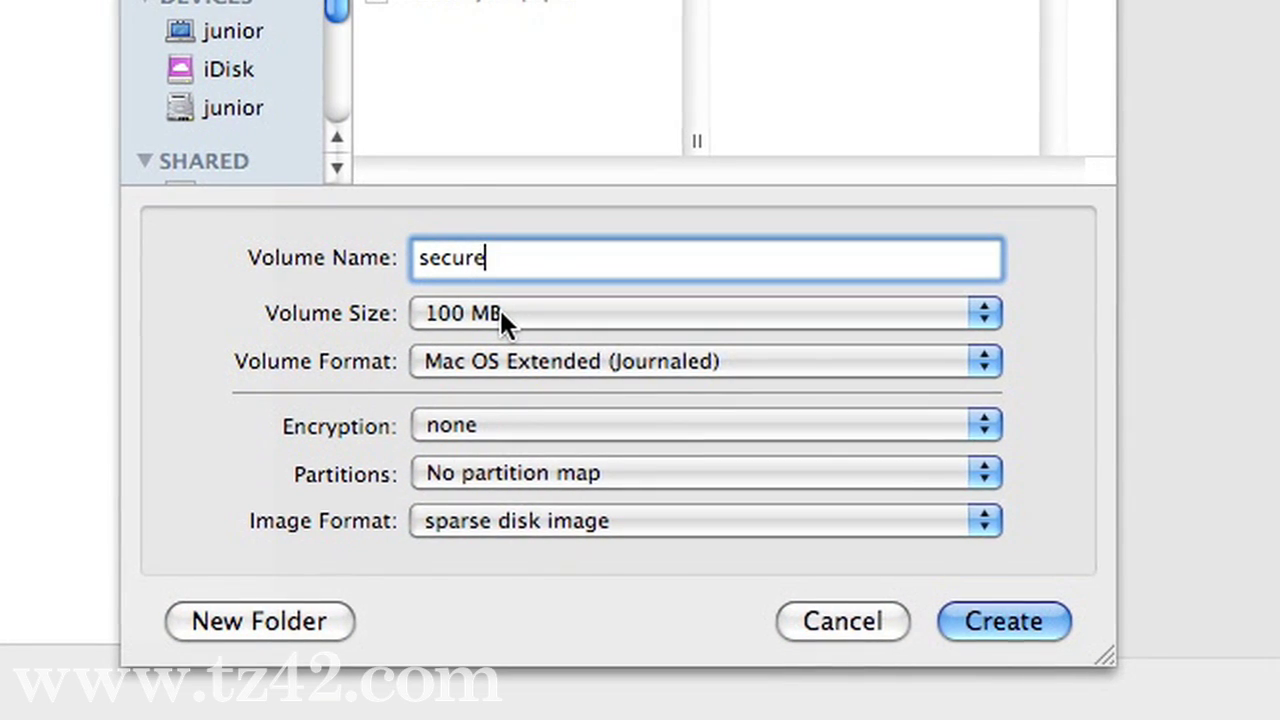
Step: Set the volume size to 4.7 GB (DVD-R/DVD-RAM) and the encryption to 256-bit AES
{"action": "left_click", "coordinate": [490, 236]}
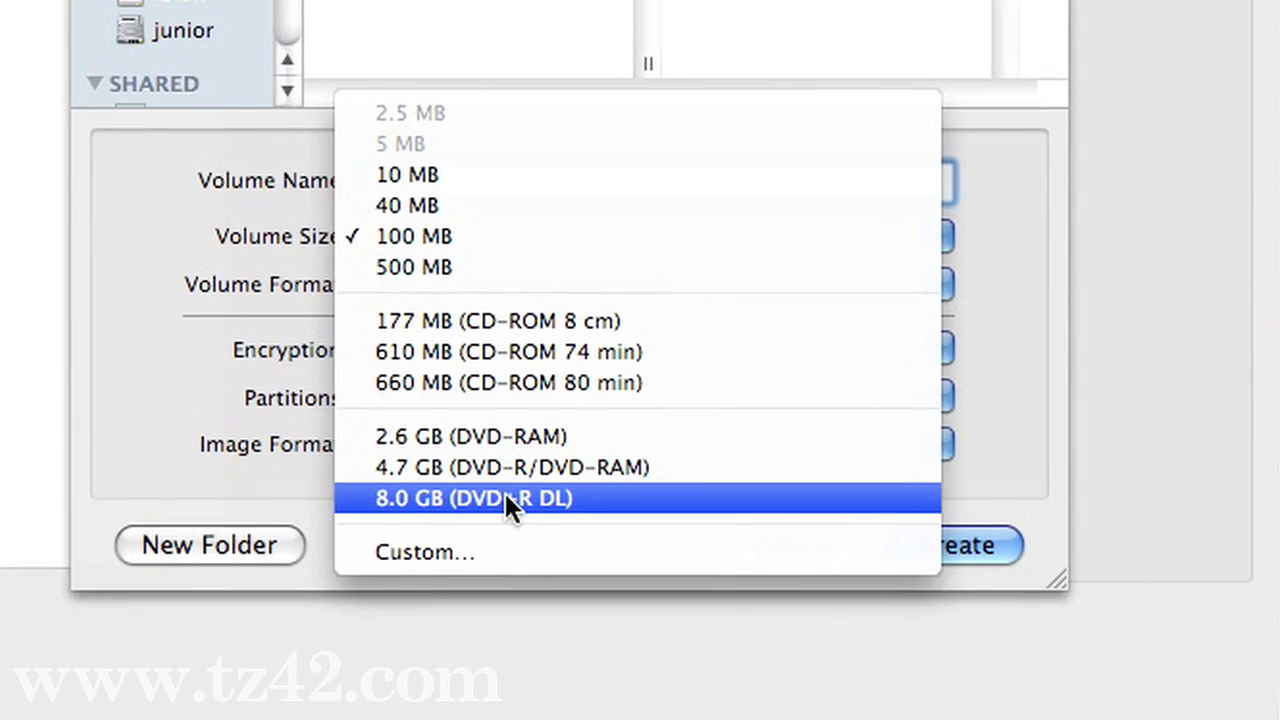
{"action": "left_click", "coordinate": [507, 468]}
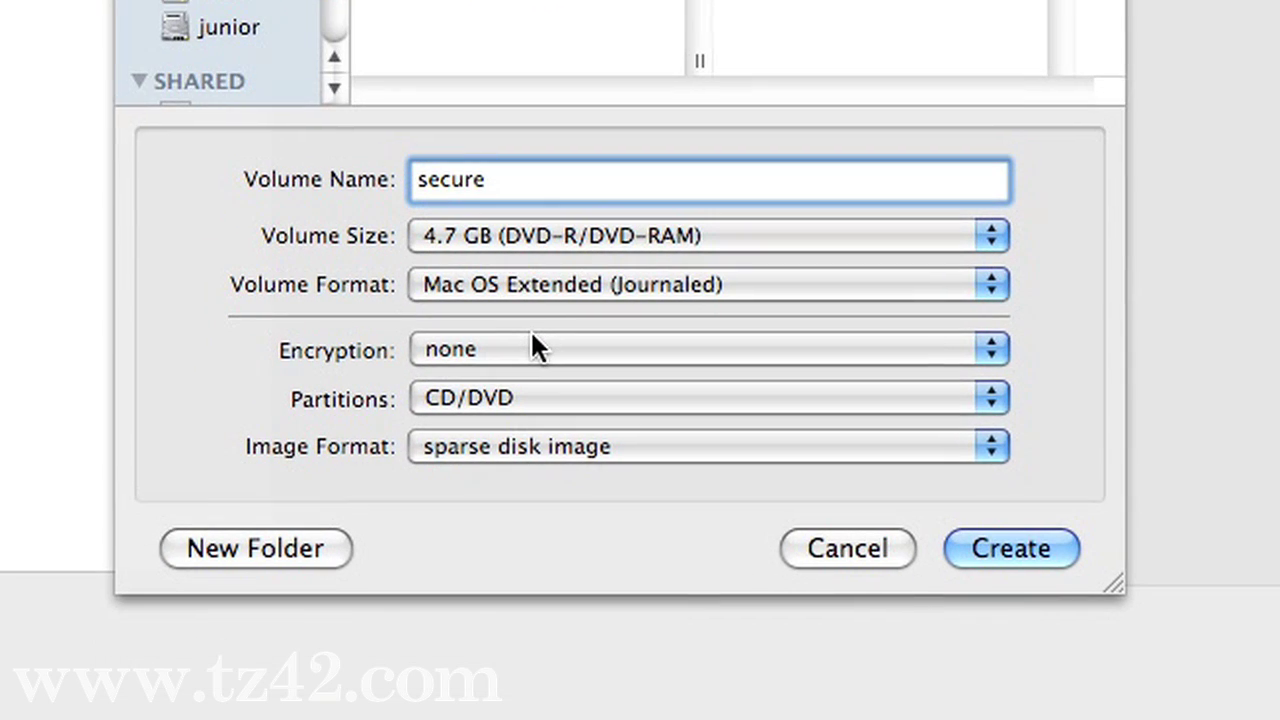
{"action": "left_click", "coordinate": [532, 340]}
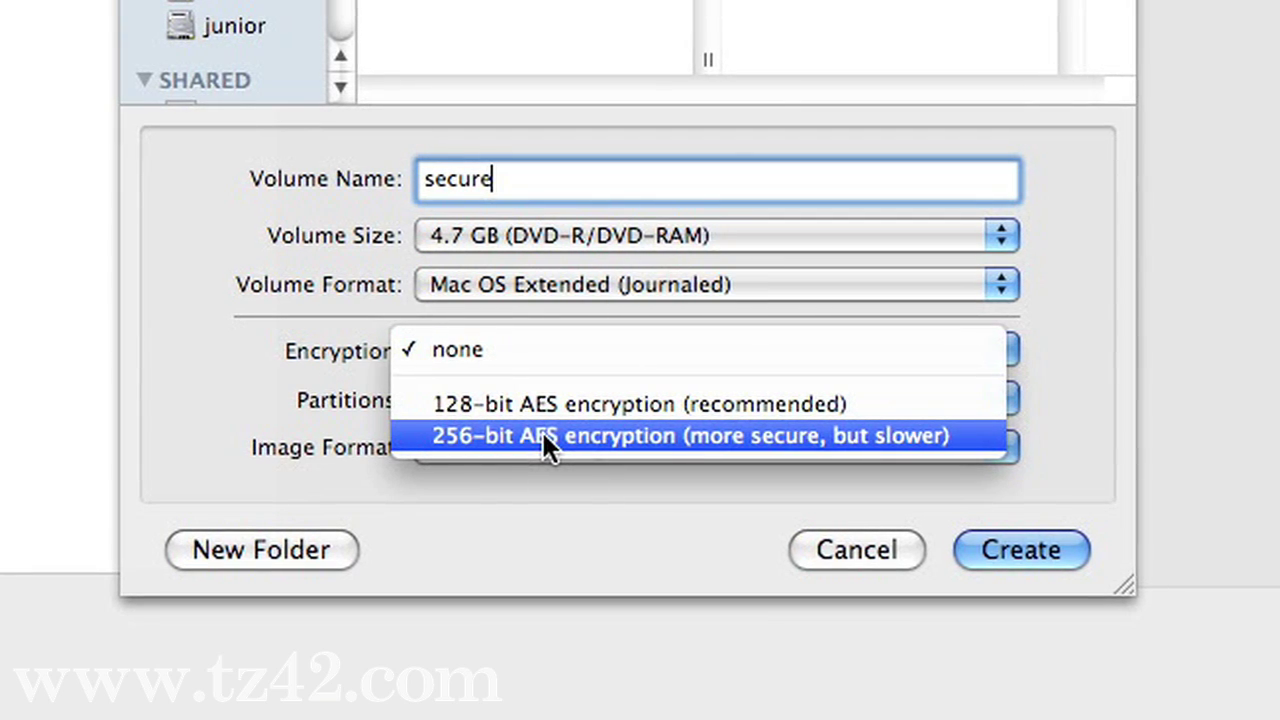
{"action": "left_click", "coordinate": [542, 436]}
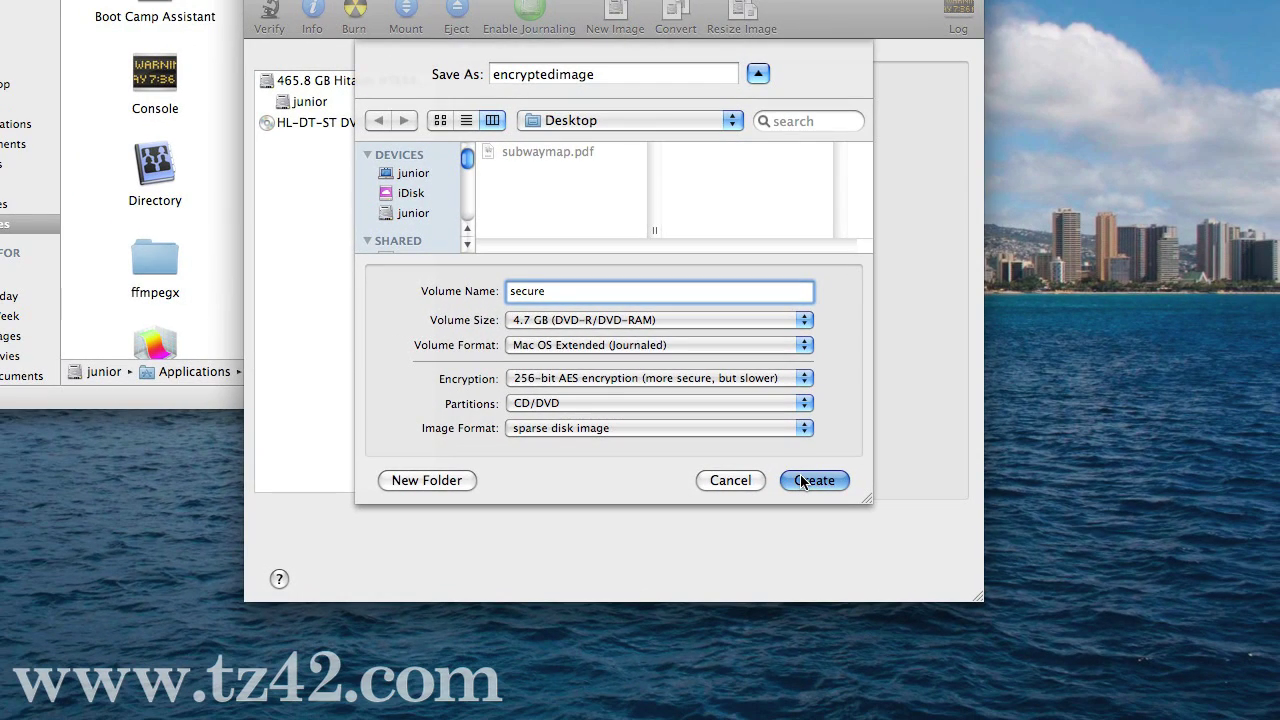
Step: Start creating the encrypted image and enter the new image password in both the password and verification fields
{"action": "left_click", "coordinate": [802, 481]}
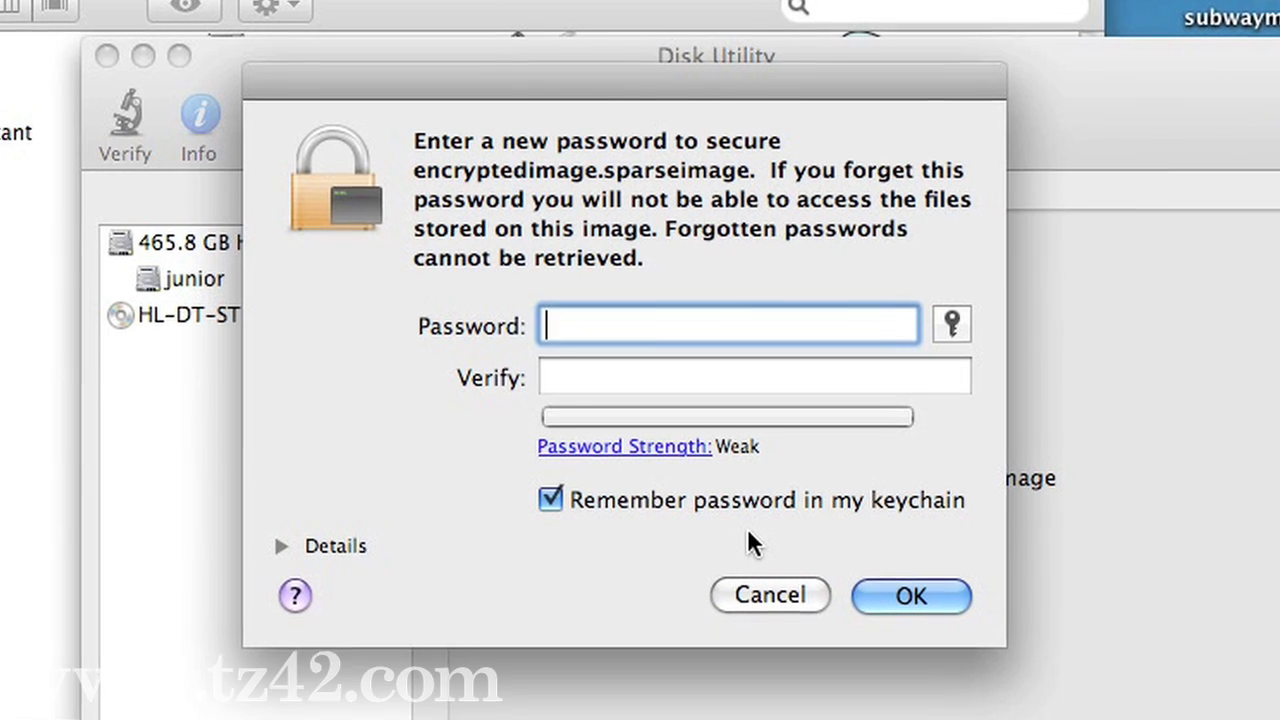
{"action": "type", "text": "p"}
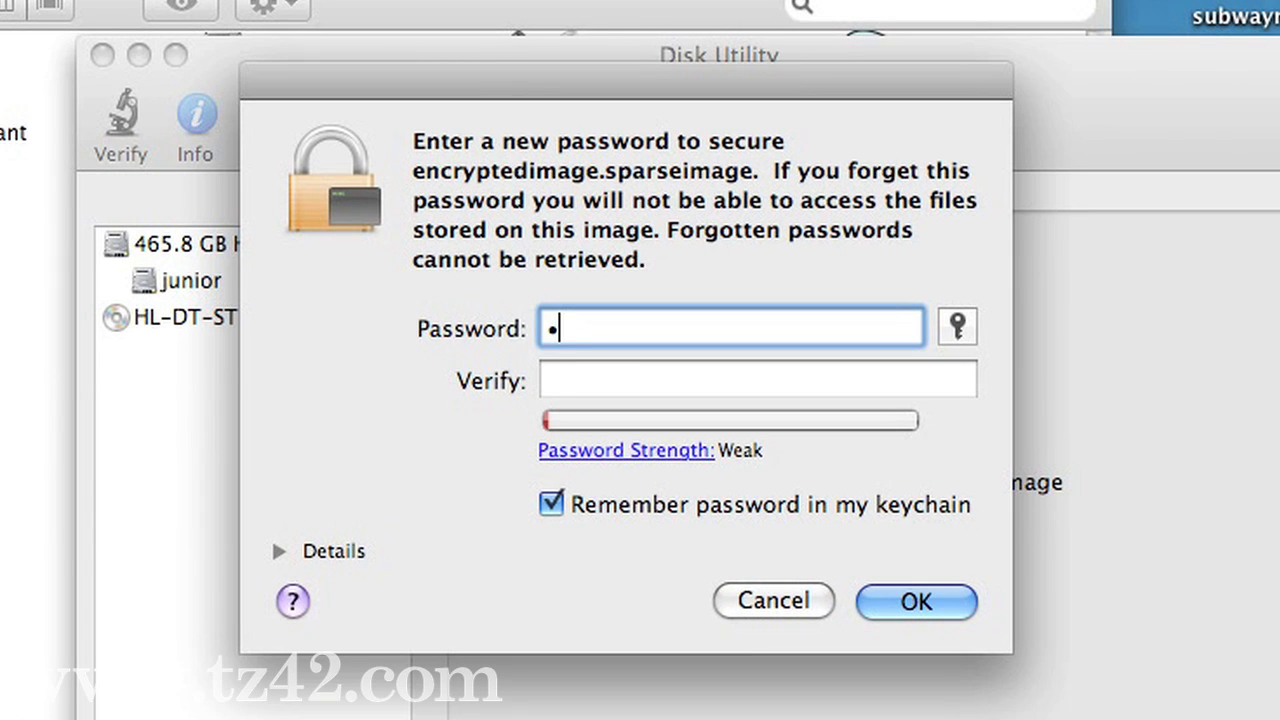
{"action": "type", "text": "assw"}
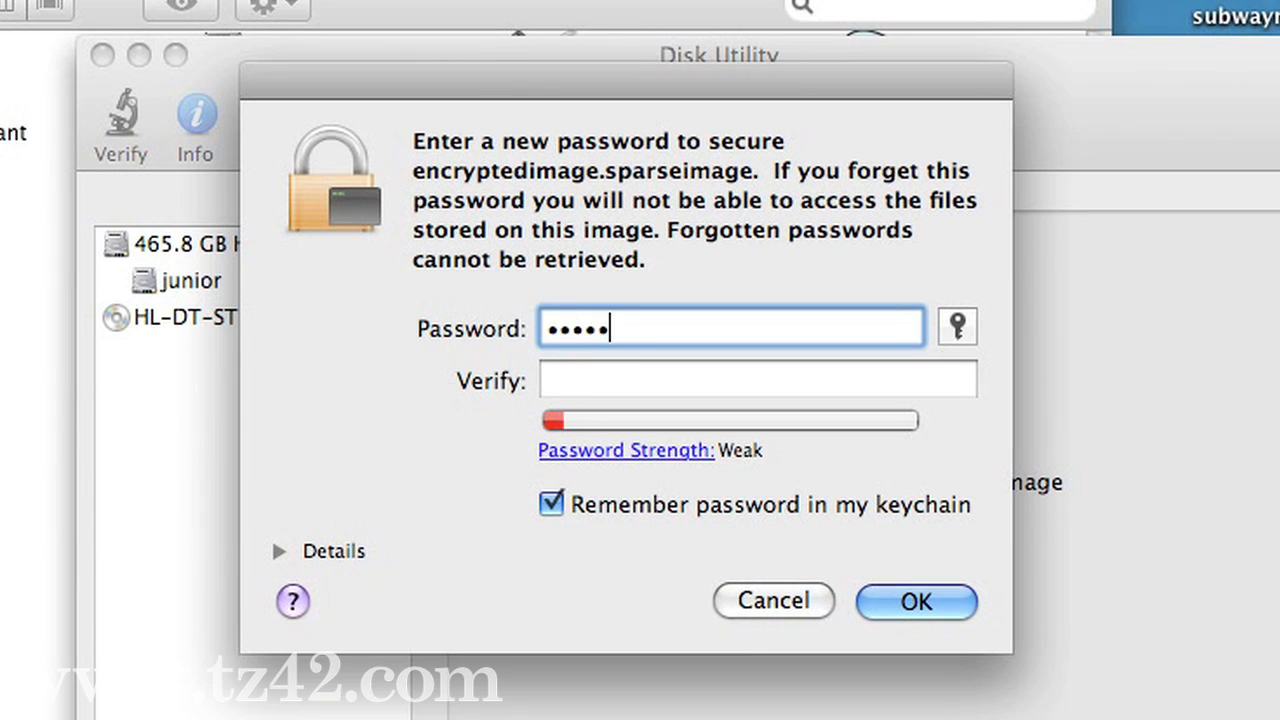
{"action": "type", "text": "ord"}
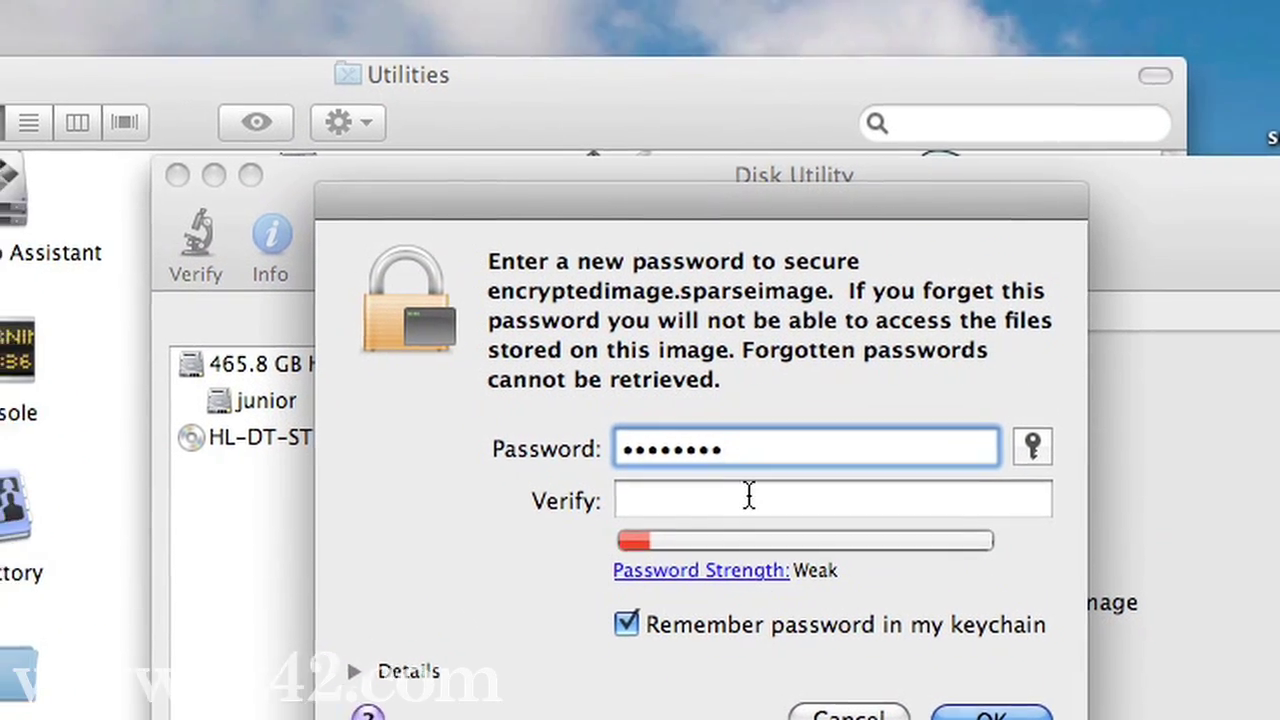
{"action": "left_click", "coordinate": [726, 428]}
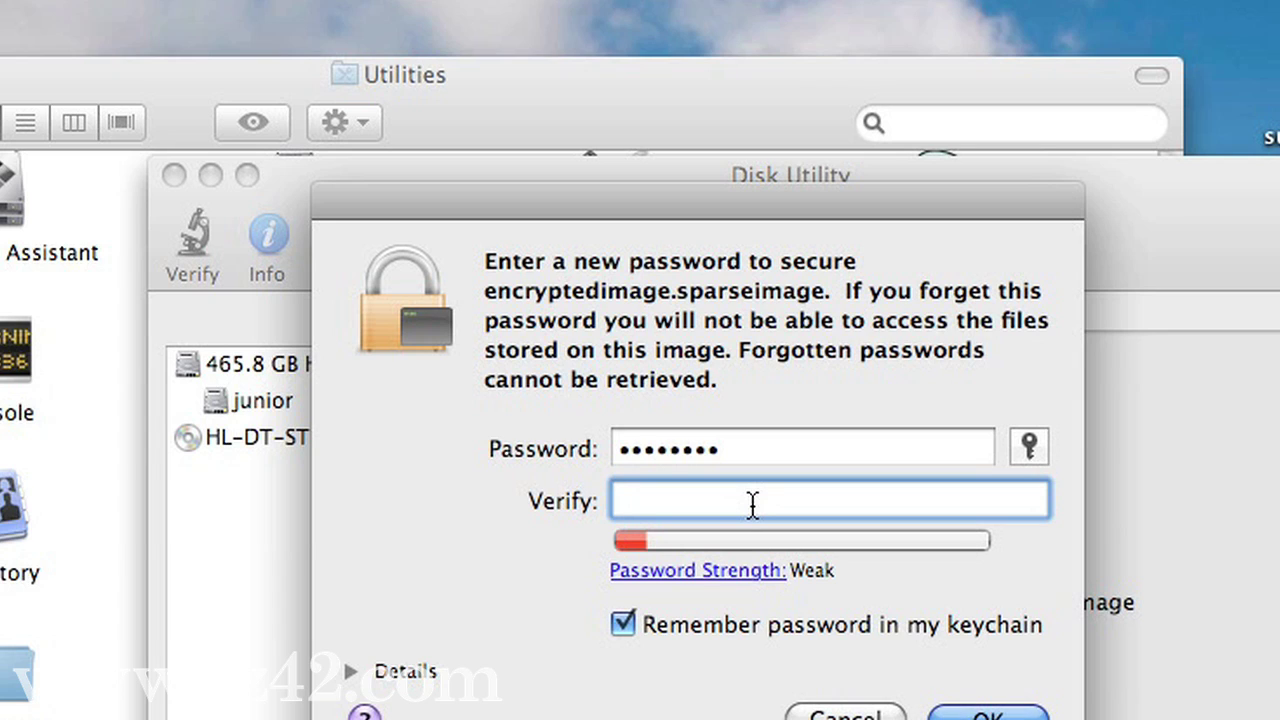
{"action": "type", "text": "••••••••"}
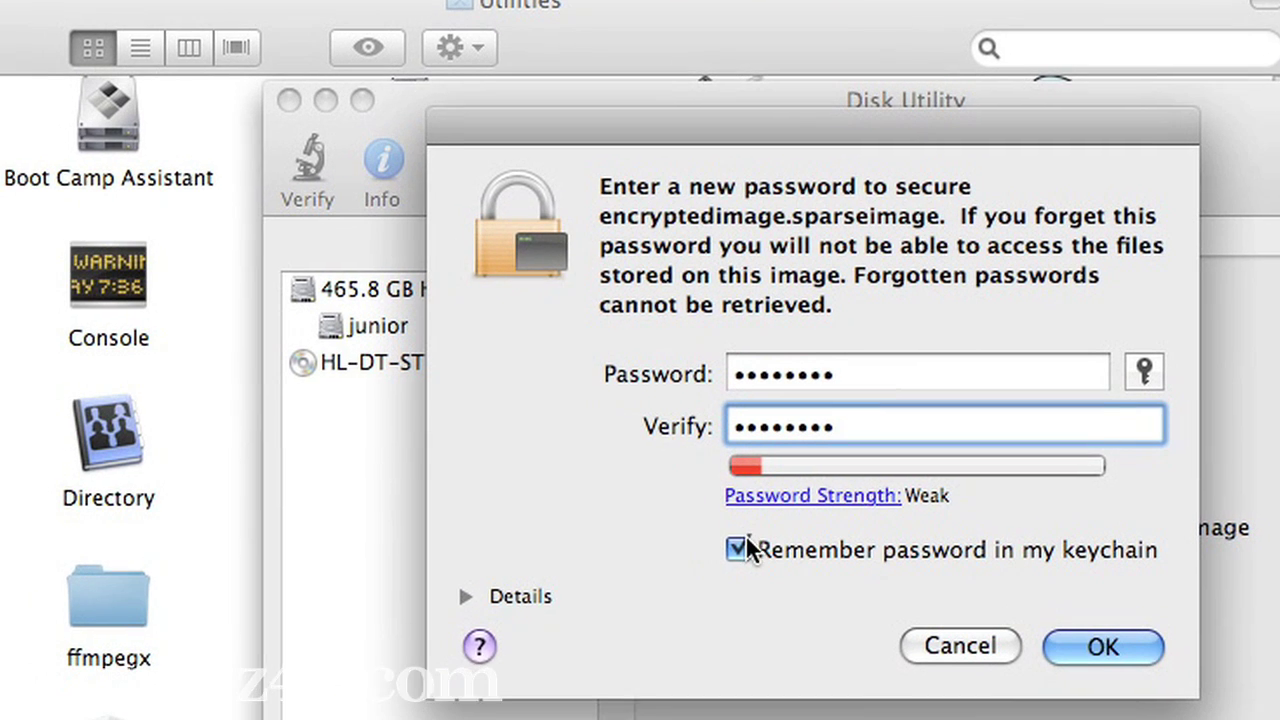
Step: Turn off remembering the password in the keychain and confirm creation of the encrypted image
{"action": "left_click", "coordinate": [742, 549]}
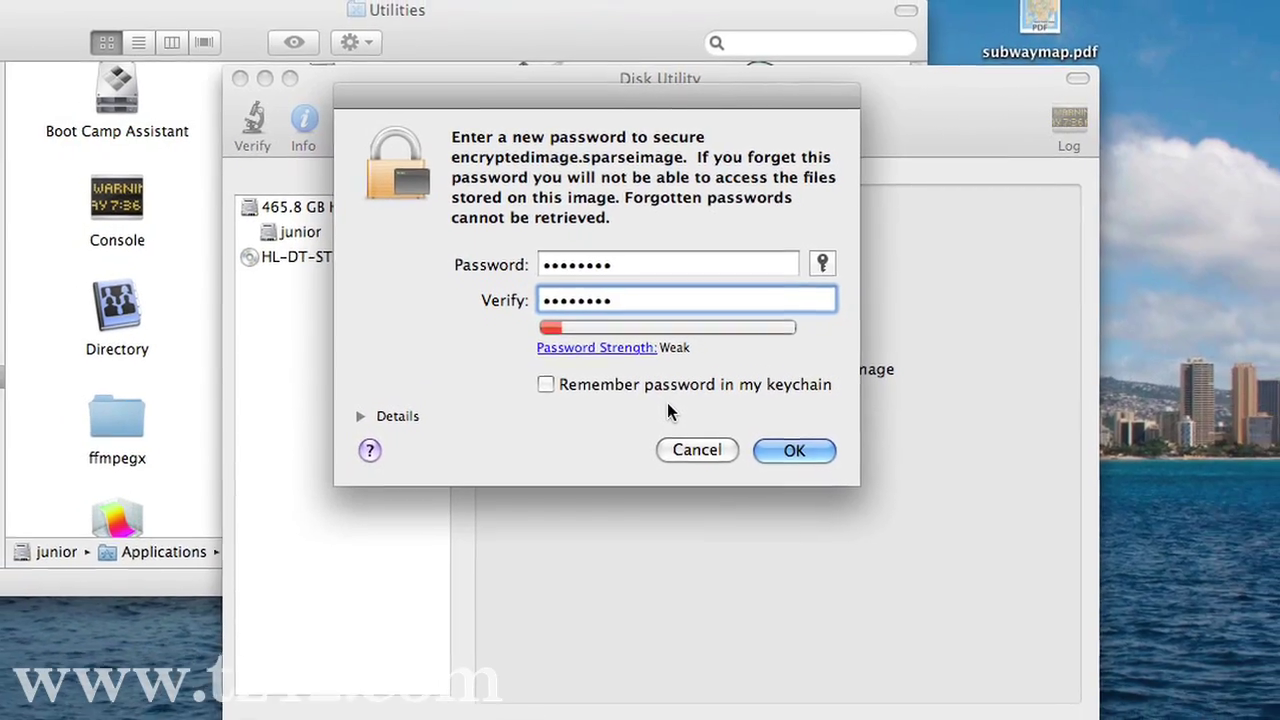
{"action": "left_click", "coordinate": [792, 450]}
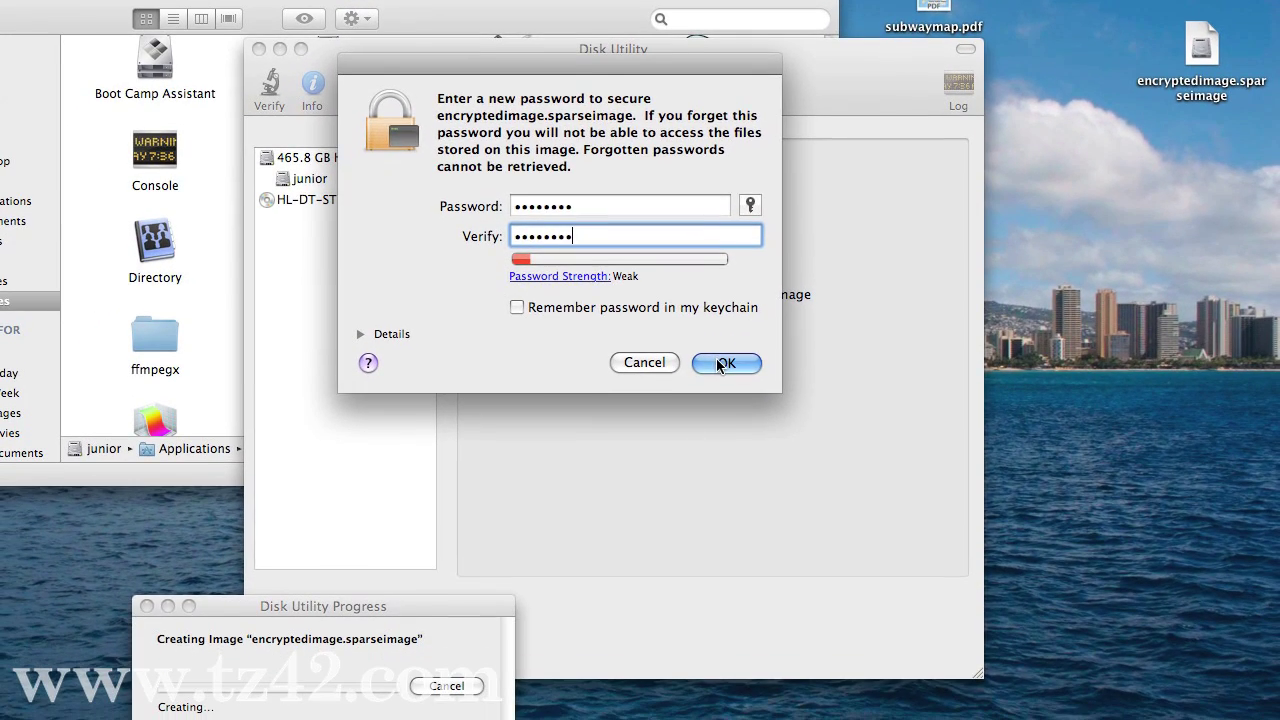
{"action": "left_click", "coordinate": [718, 363]}
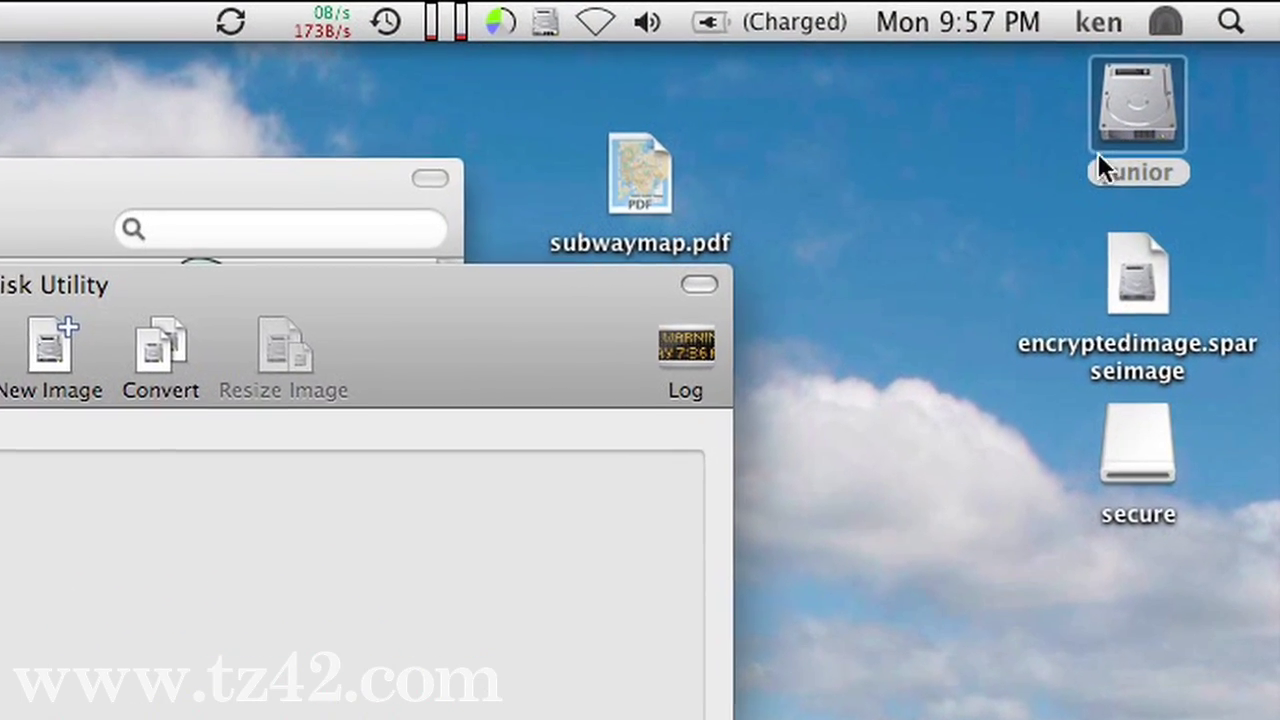
{"action": "left_click", "coordinate": [1150, 148]}
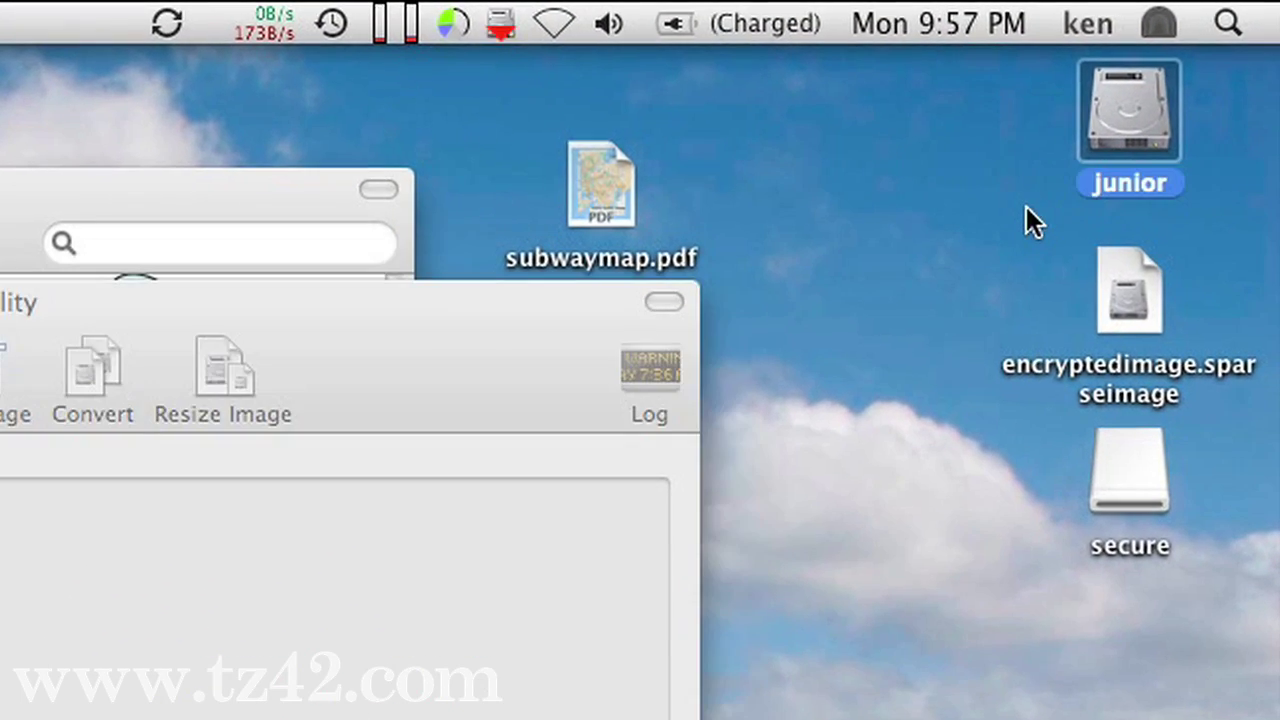
{"action": "left_click", "coordinate": [1129, 333]}
{"action": "left_click", "coordinate": [1152, 484]}
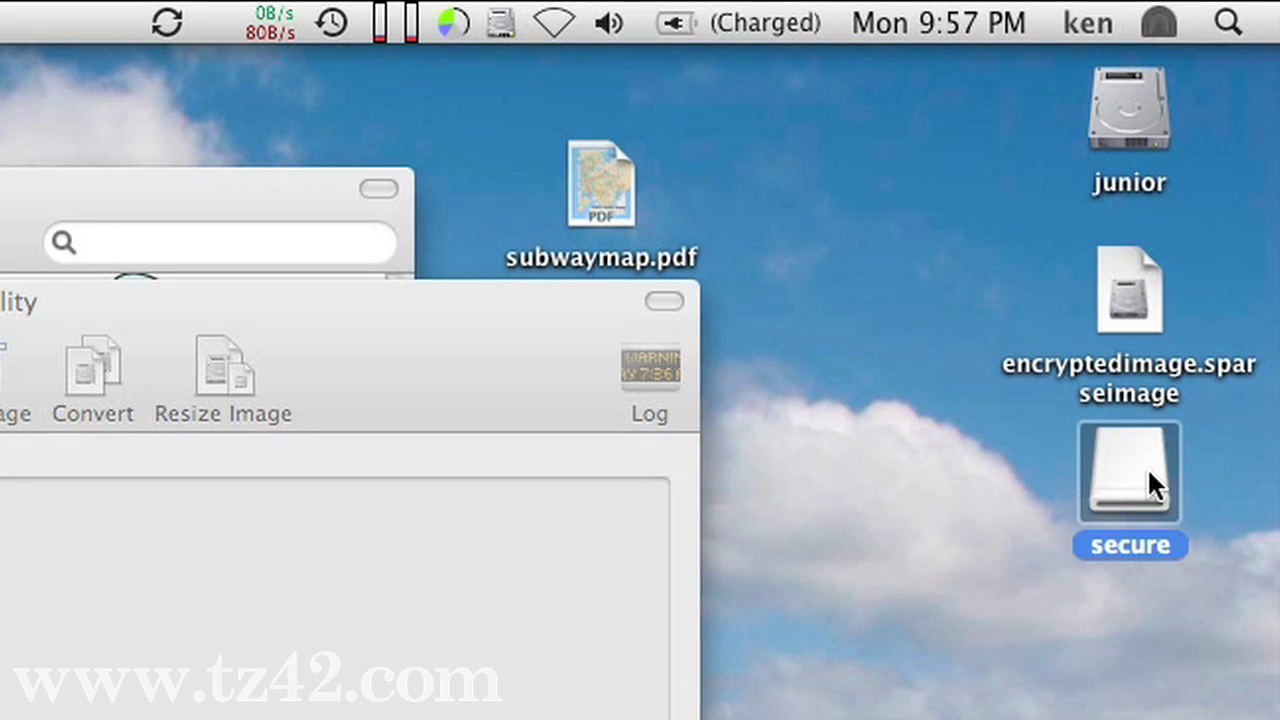
{"action": "left_click", "coordinate": [1060, 530]}
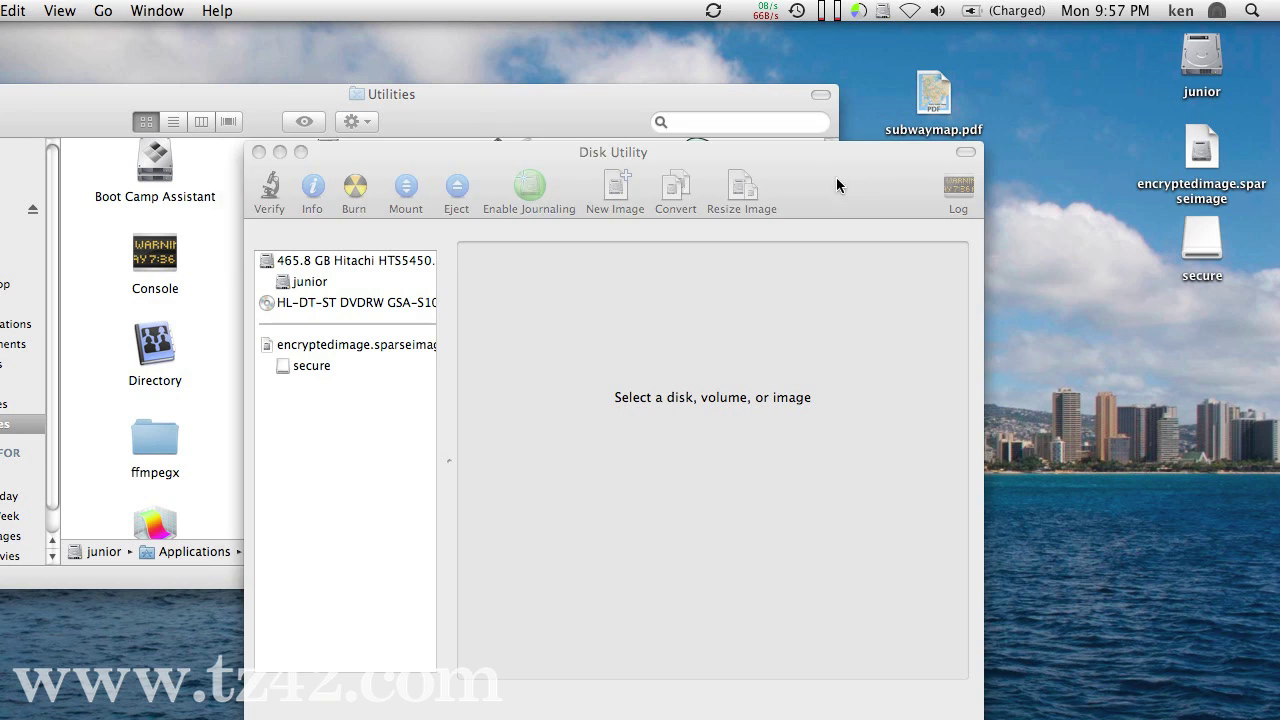
Step: Quit Disk Utility and close the Utilities folder window
{"action": "left_click", "coordinate": [775, 237]}
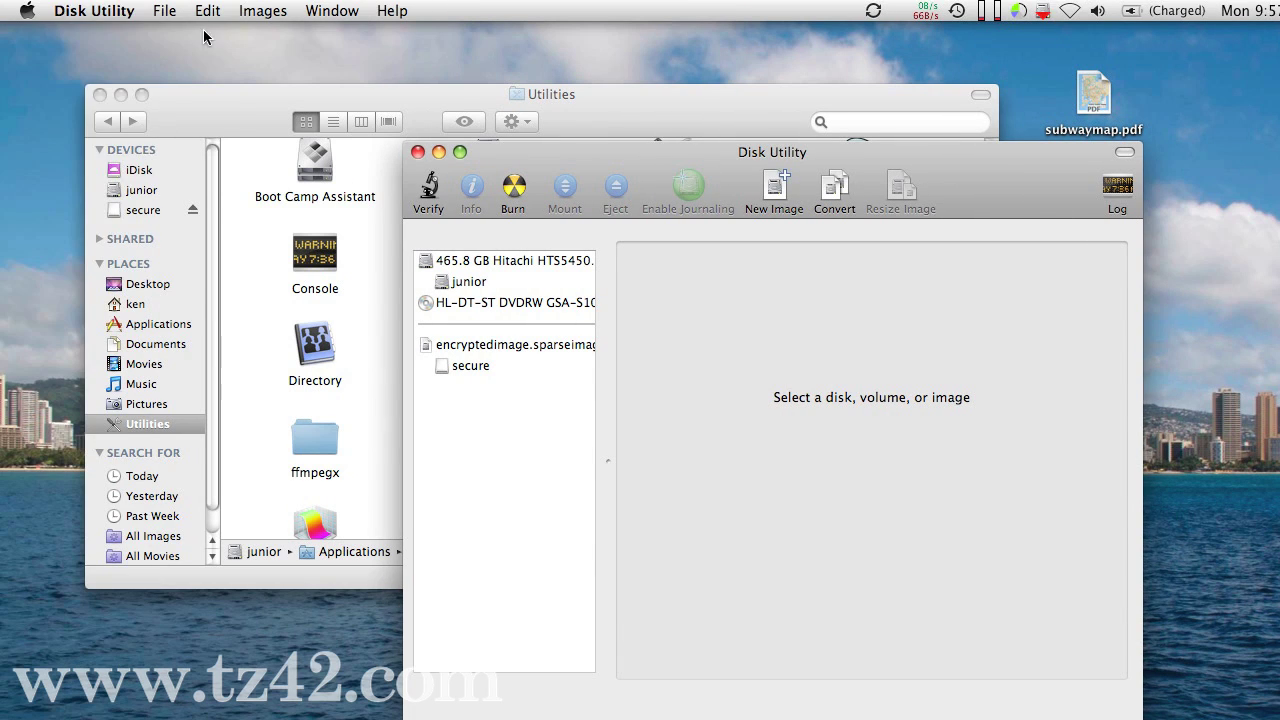
{"action": "left_click", "coordinate": [100, 10]}
{"action": "left_click", "coordinate": [110, 192]}
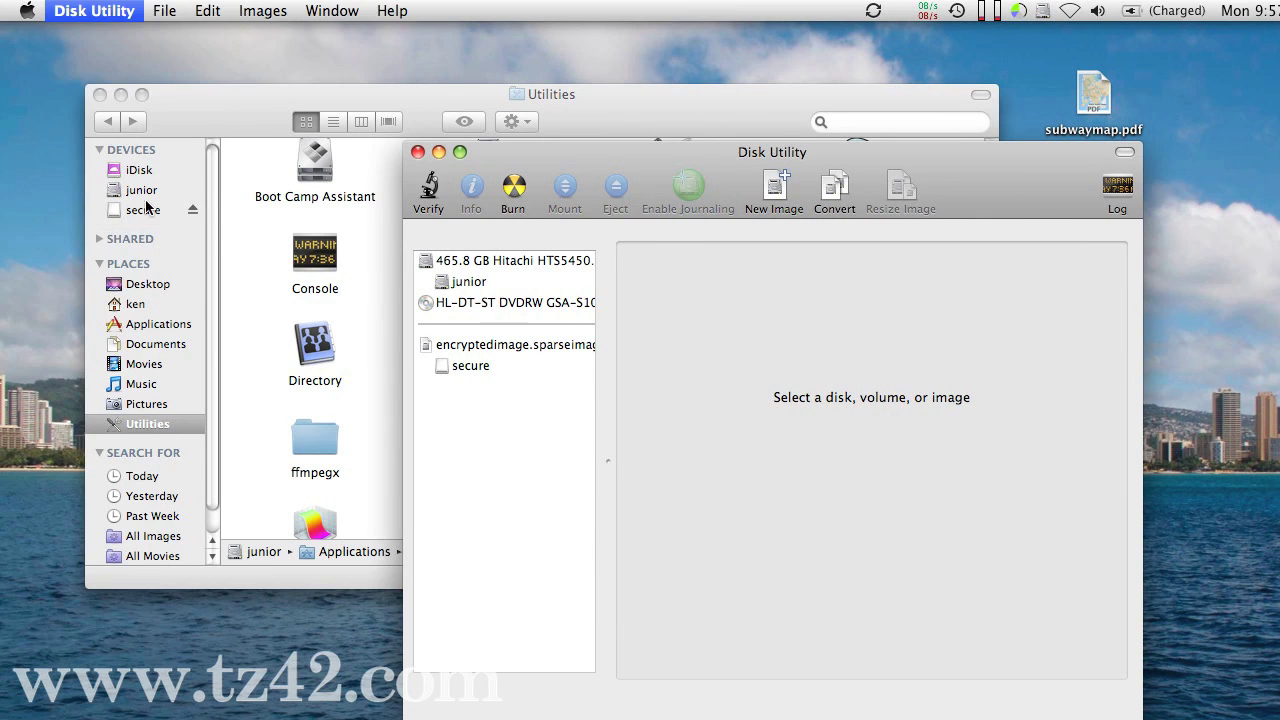
{"action": "left_click", "coordinate": [193, 118]}
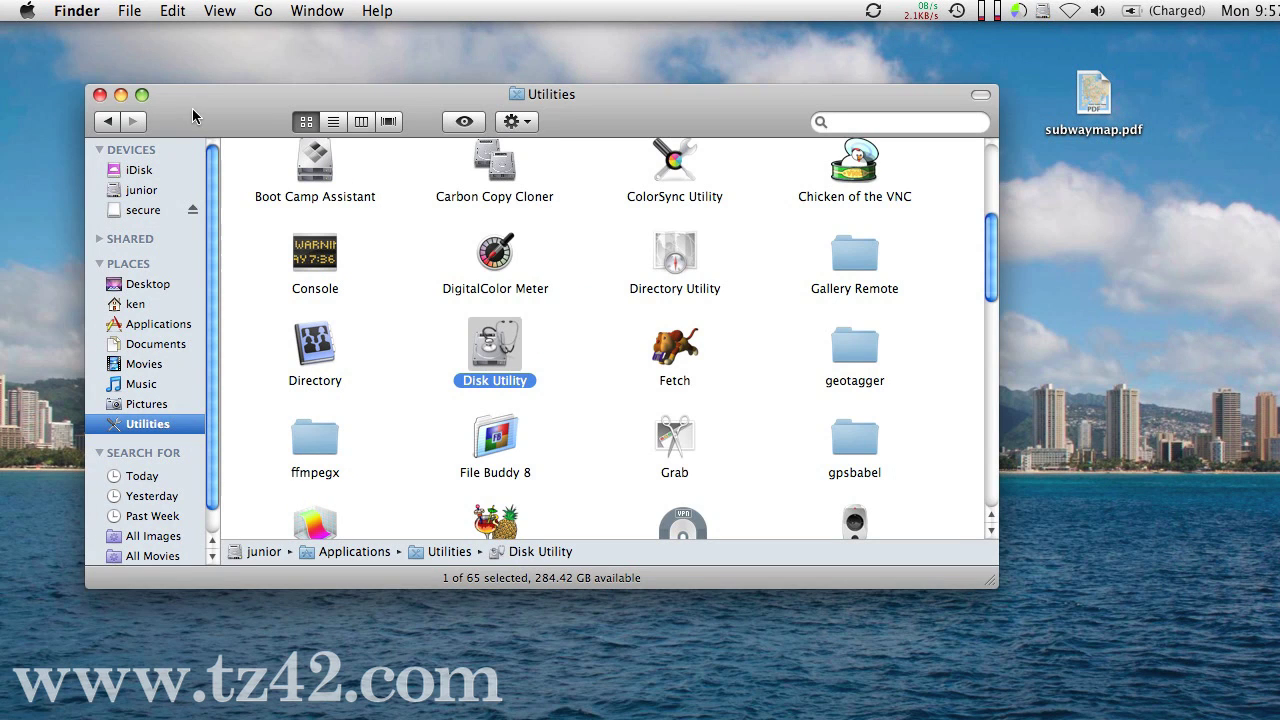
{"action": "left_click", "coordinate": [100, 95]}
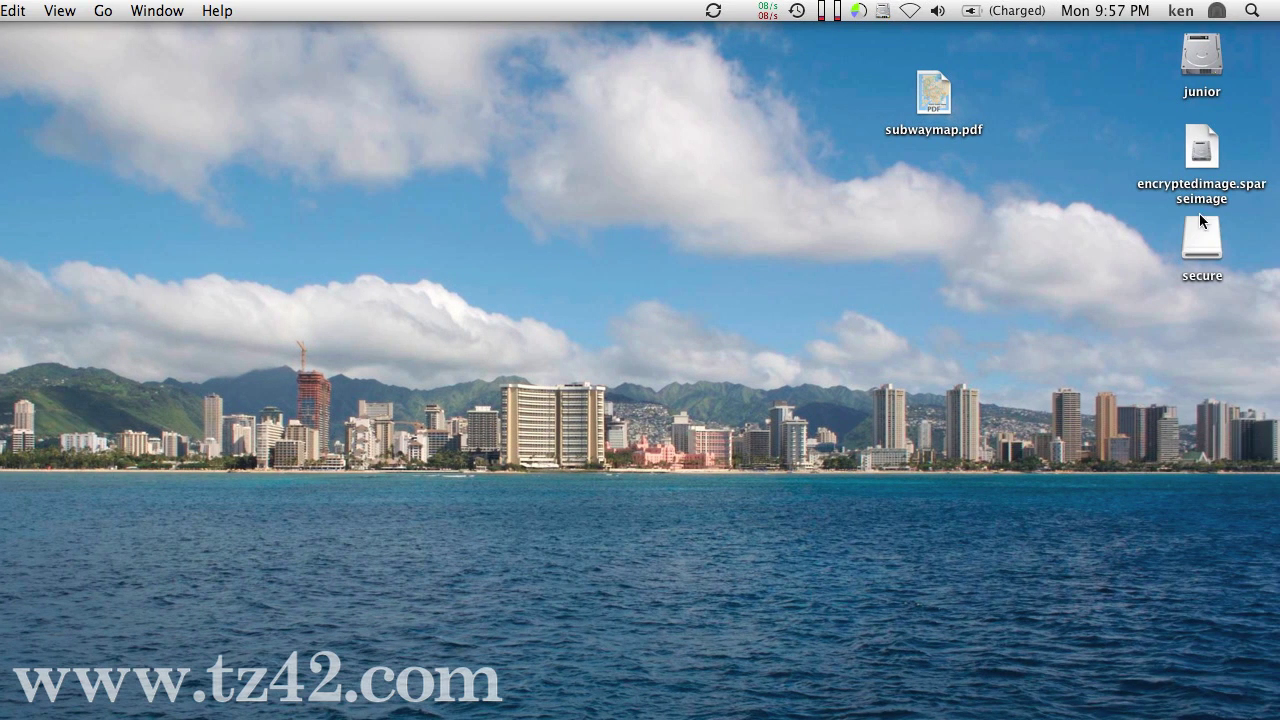
Step: Open the mounted secure volume and copy subwaymap.pdf from the Desktop into it
{"action": "double_click", "coordinate": [1200, 242]}
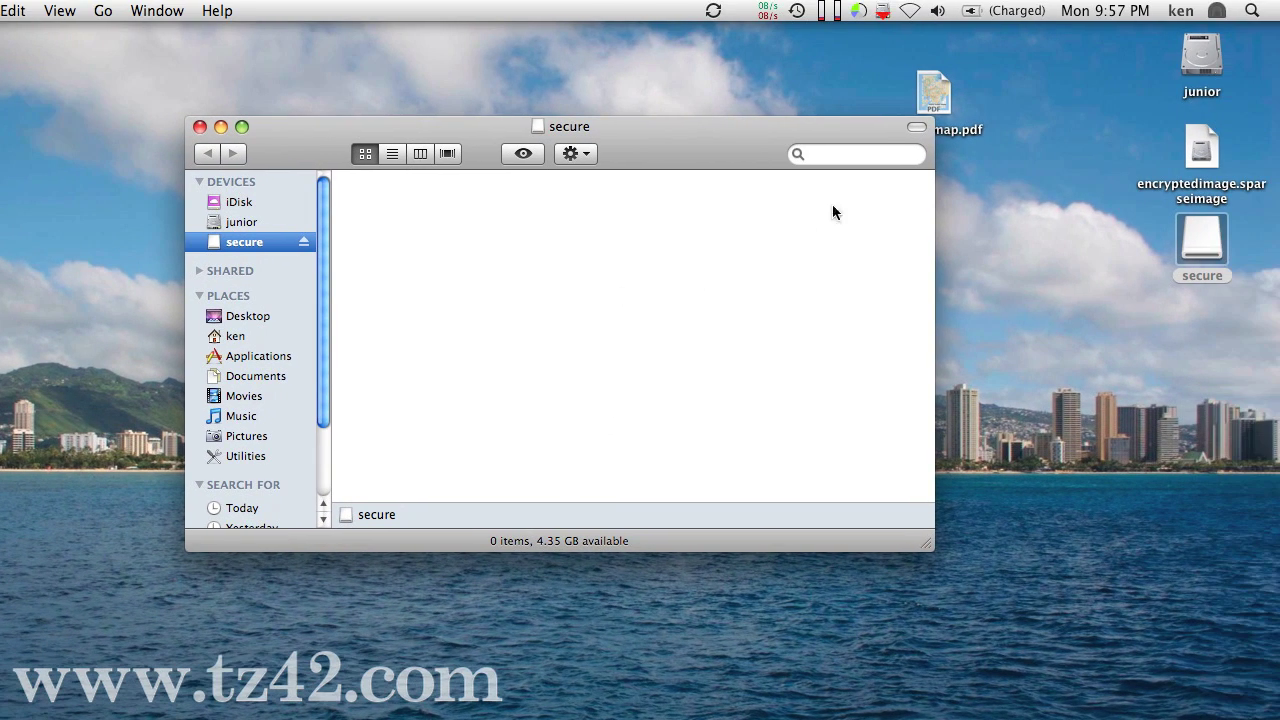
{"action": "left_click_drag", "start_coordinate": [924, 105], "coordinate": [635, 350]}
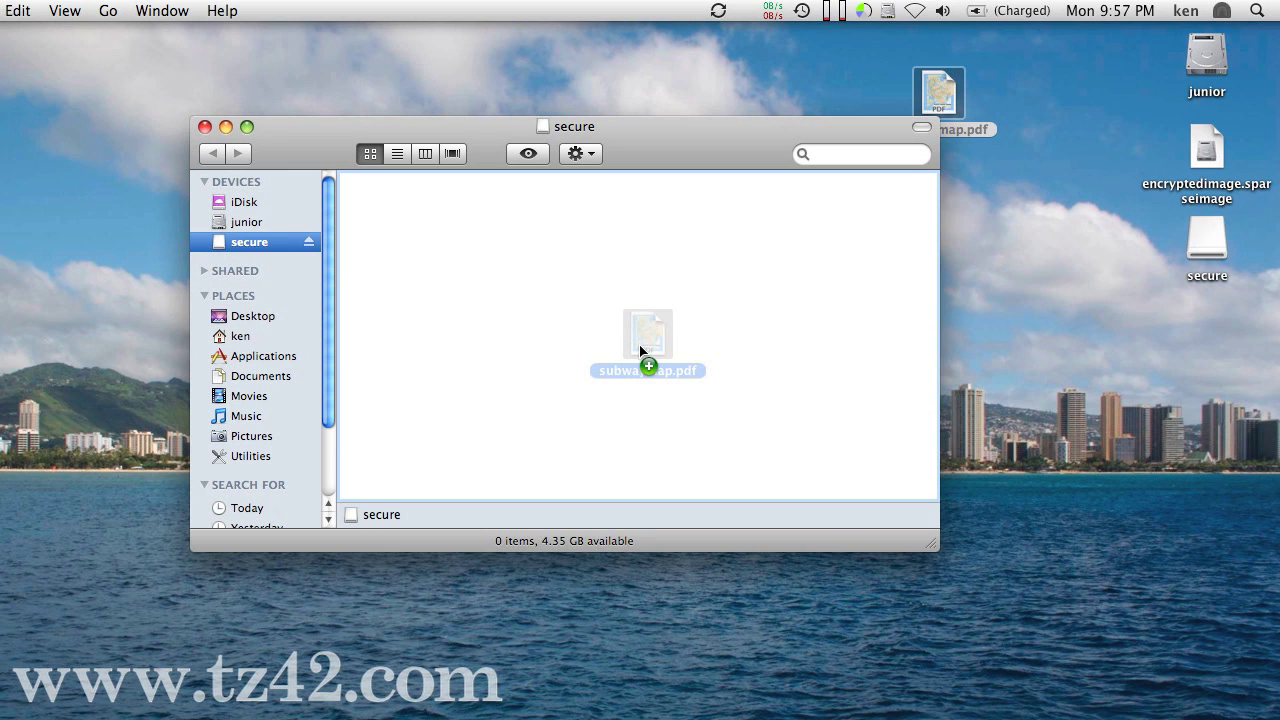
{"action": "left_click_drag", "start_coordinate": [640, 350], "coordinate": [640, 350]}
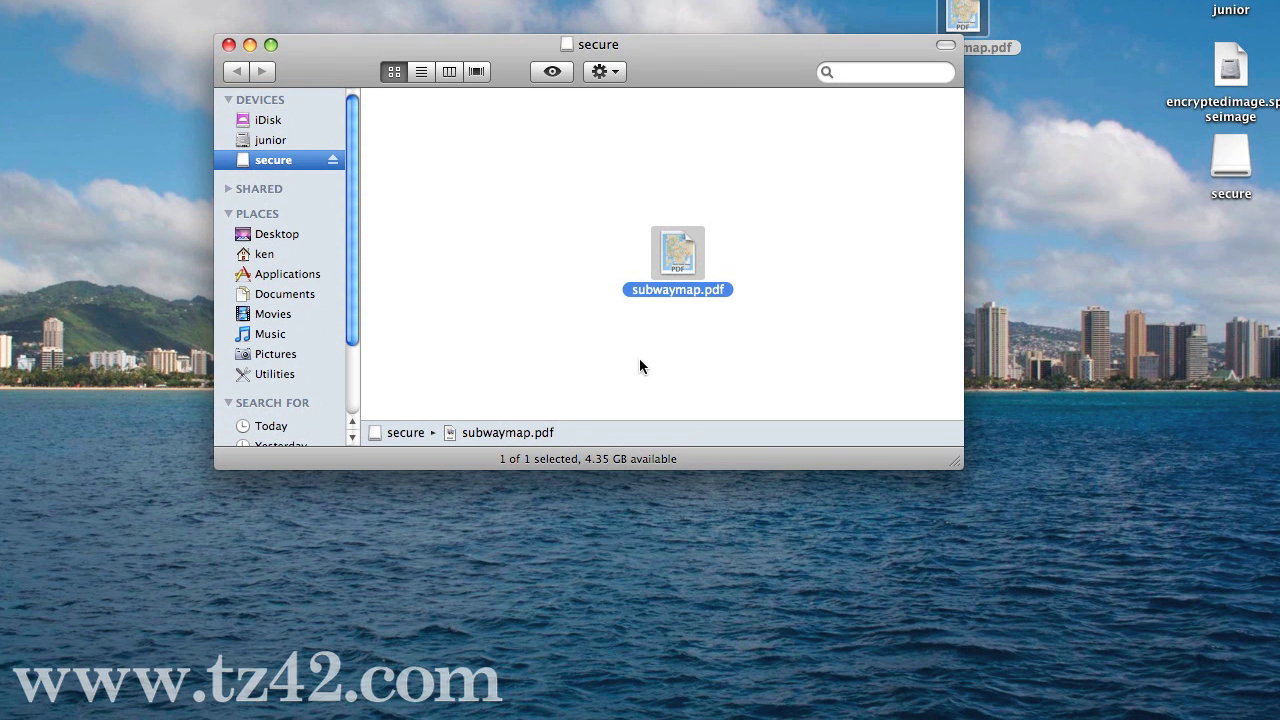
{"action": "left_click", "coordinate": [640, 360]}
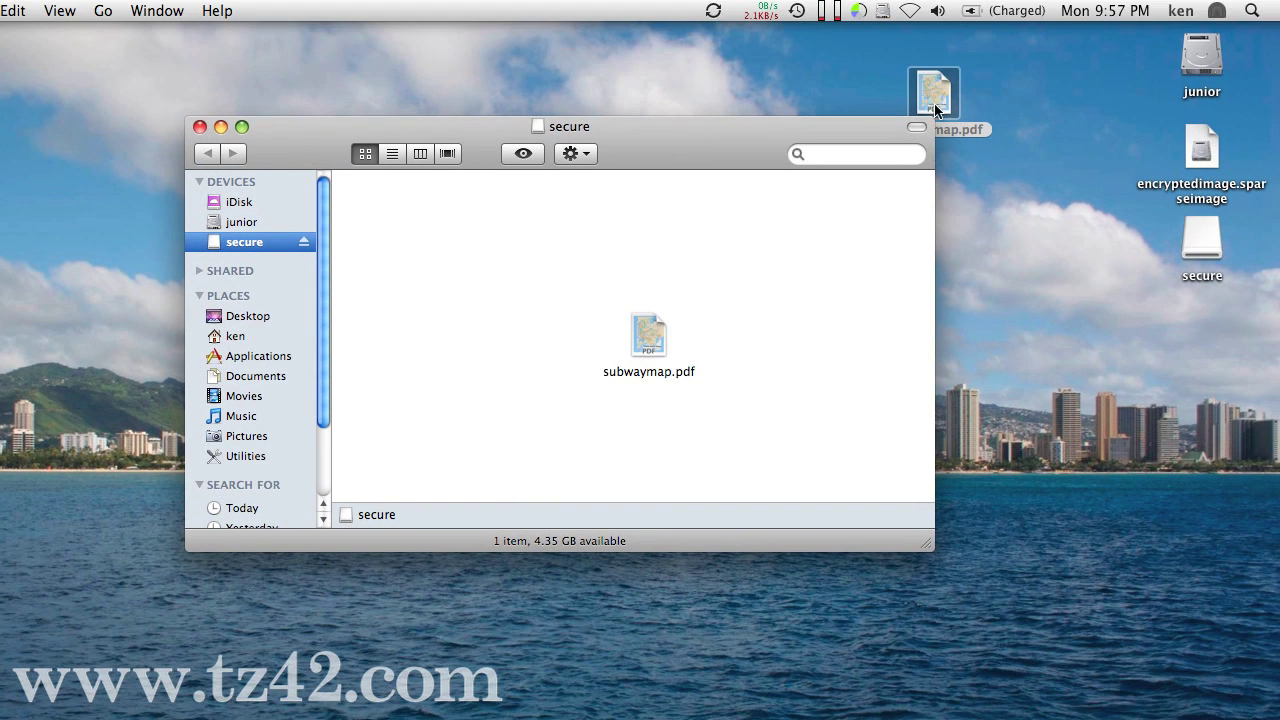
Step: Move the original subwaymap.pdf from the Desktop to the Trash and permanently erase it with Secure Empty Trash
{"action": "left_click_drag", "start_coordinate": [944, 97], "coordinate": [1059, 675]}
{"action": "left_click_drag", "start_coordinate": [1059, 503], "coordinate": [1040, 695]}
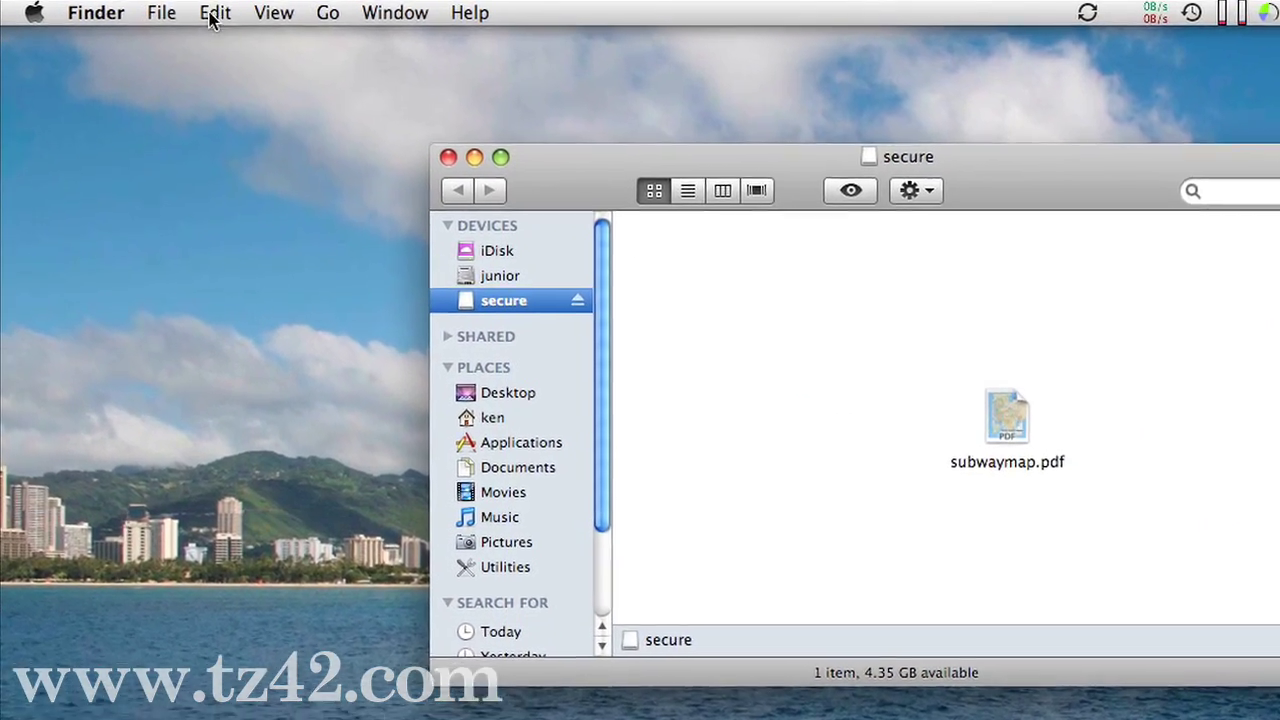
{"action": "left_click", "coordinate": [132, 10]}
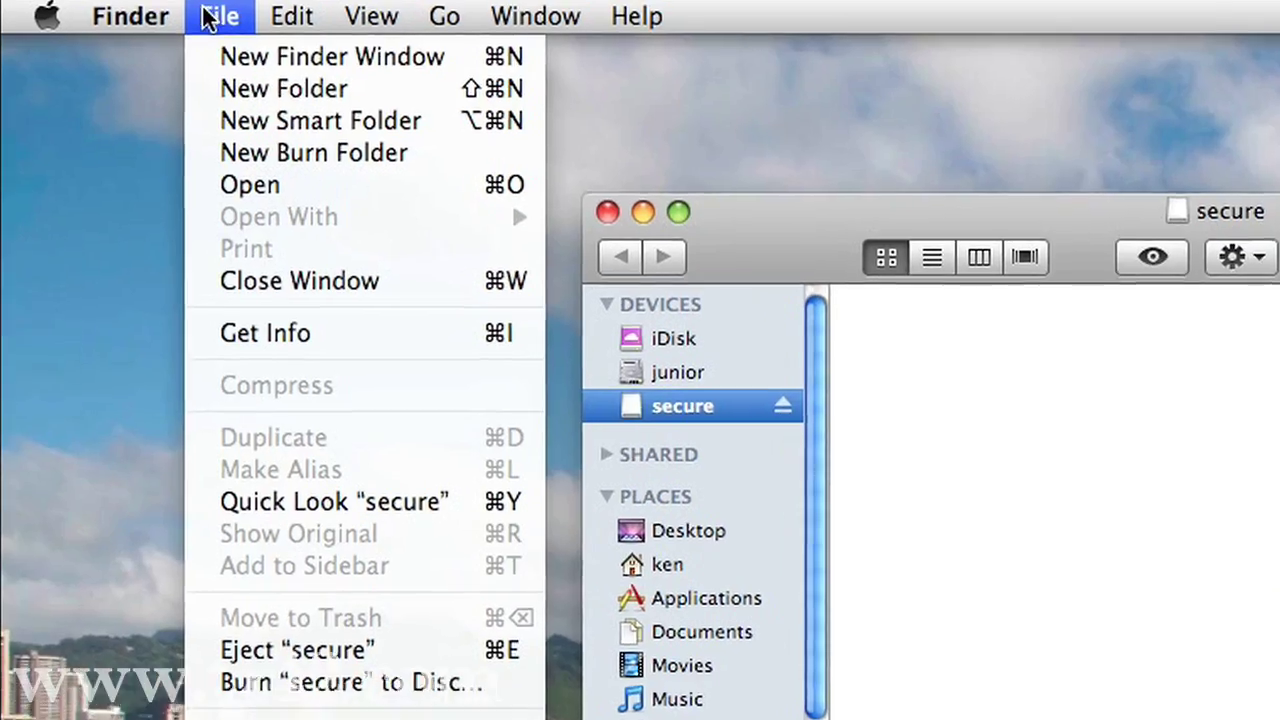
{"action": "mouse_move", "coordinate": [130, 14]}
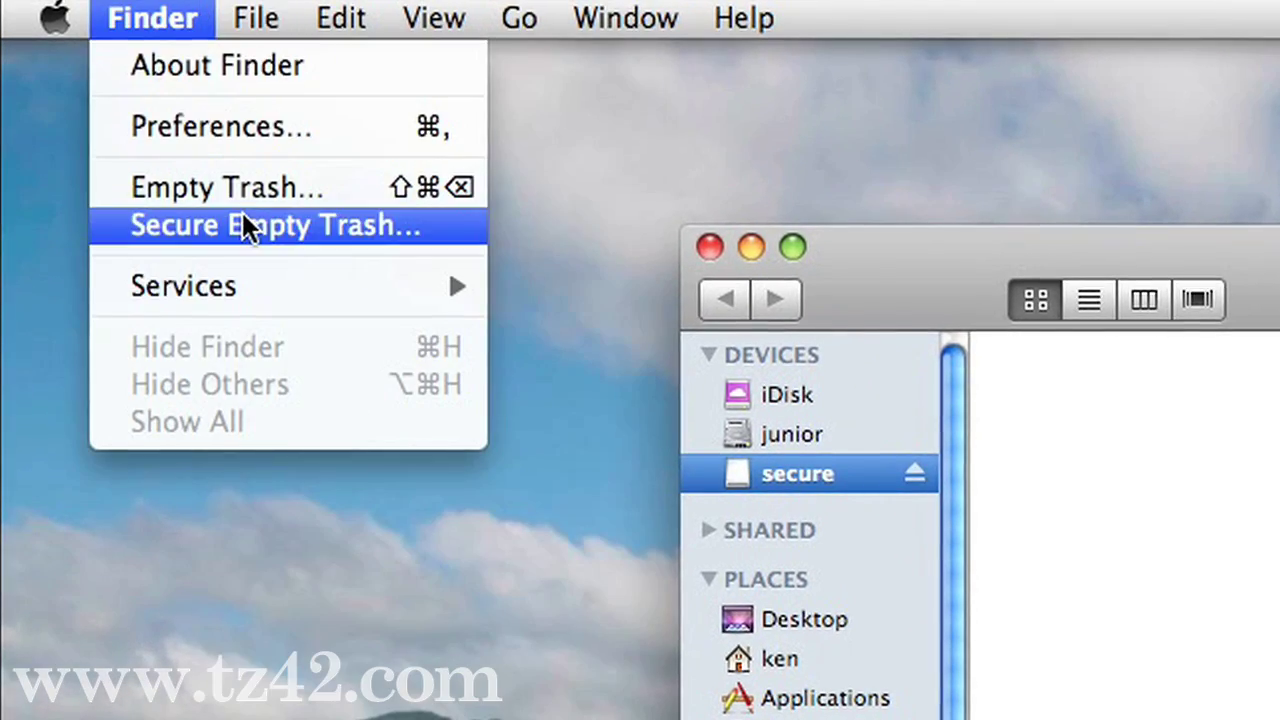
{"action": "left_click", "coordinate": [243, 224]}
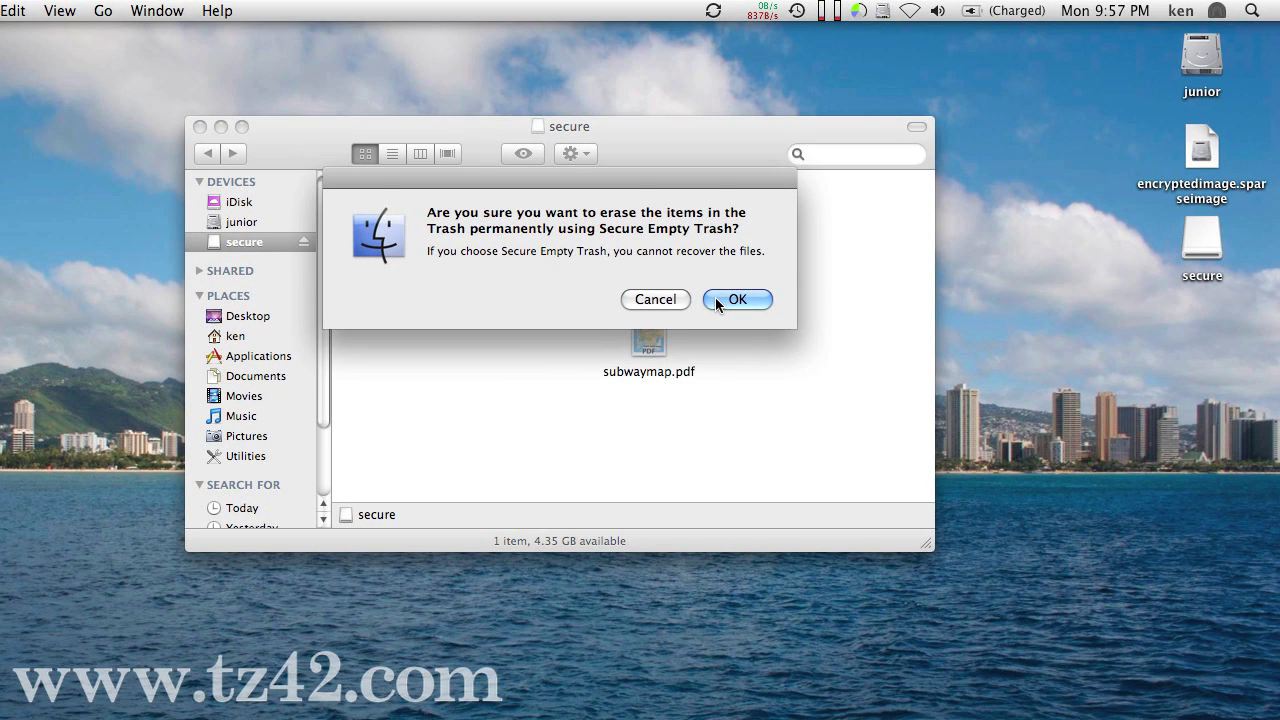
{"action": "left_click", "coordinate": [726, 301]}
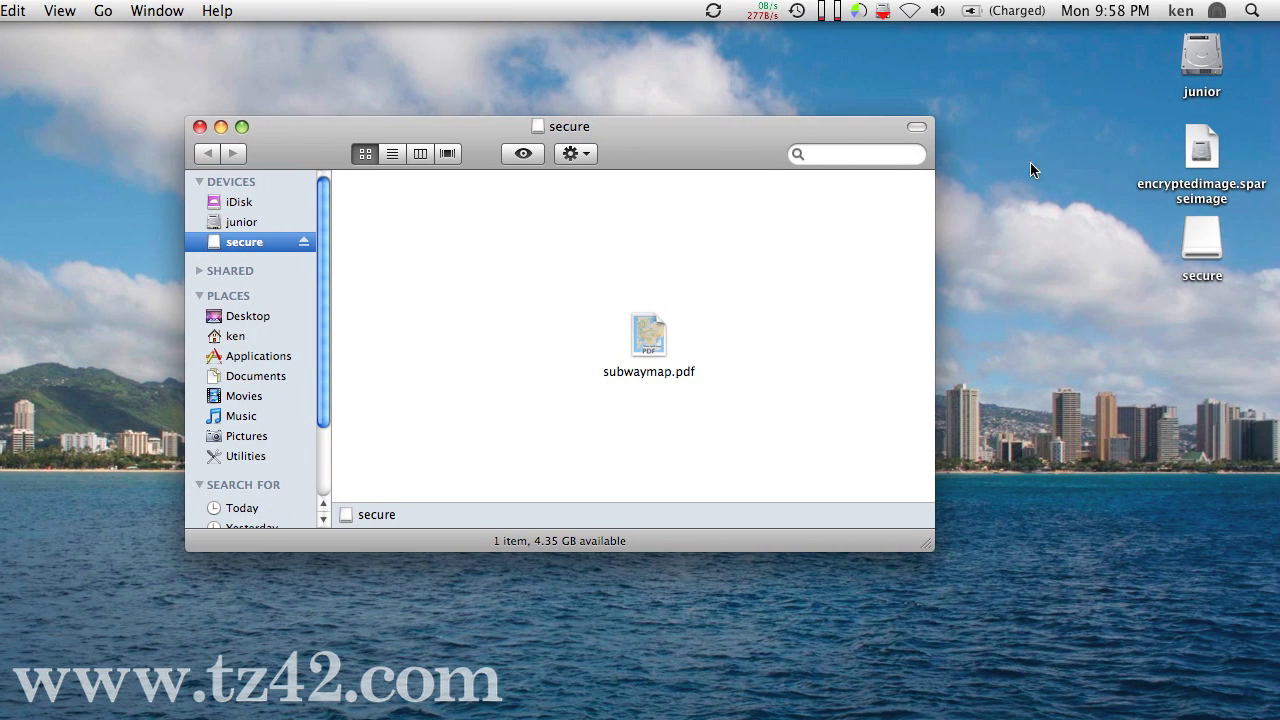
Step: Open subwaymap.pdf from the secure volume to view it, and close the document again
{"action": "left_click", "coordinate": [1076, 181]}
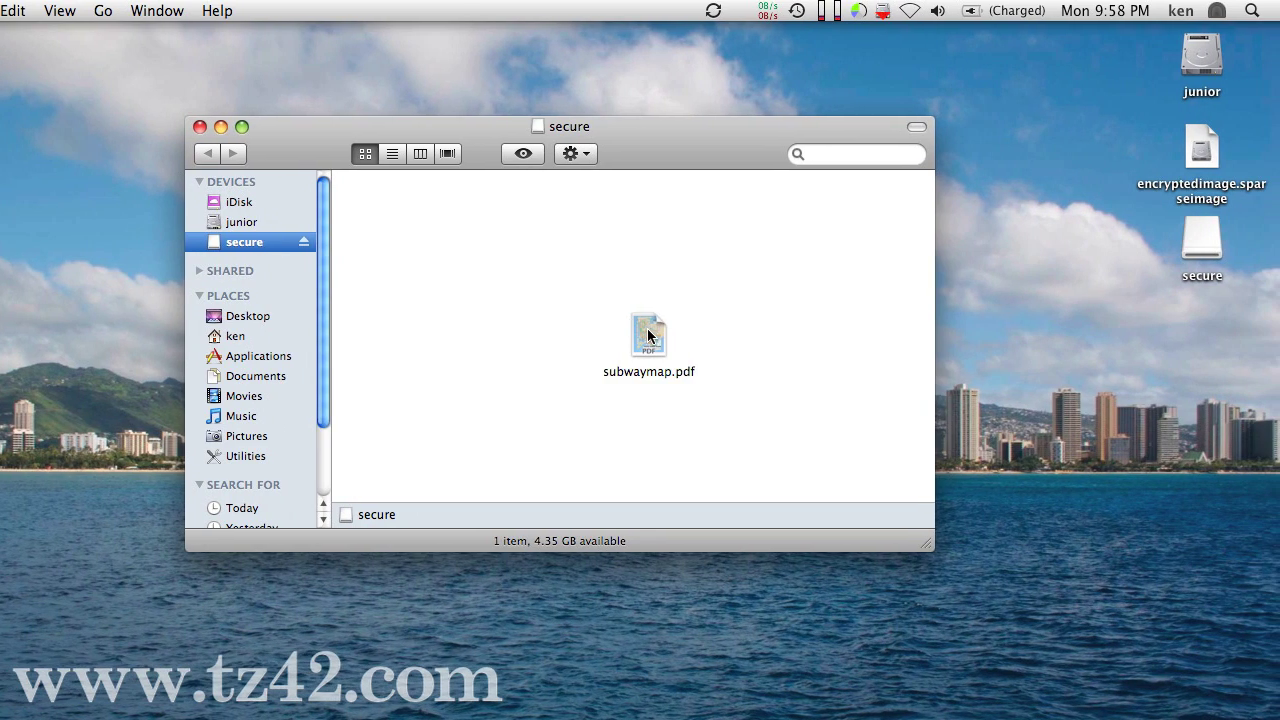
{"action": "double_click", "coordinate": [648, 336]}
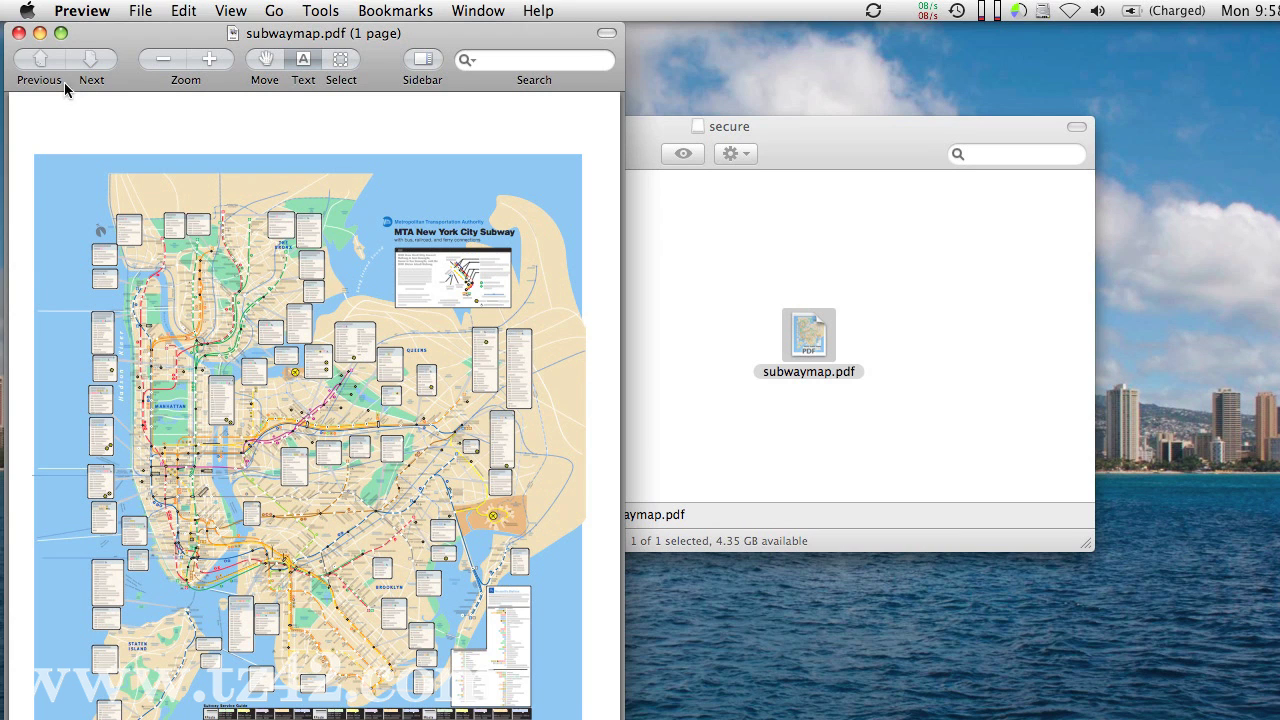
{"action": "left_click", "coordinate": [17, 34]}
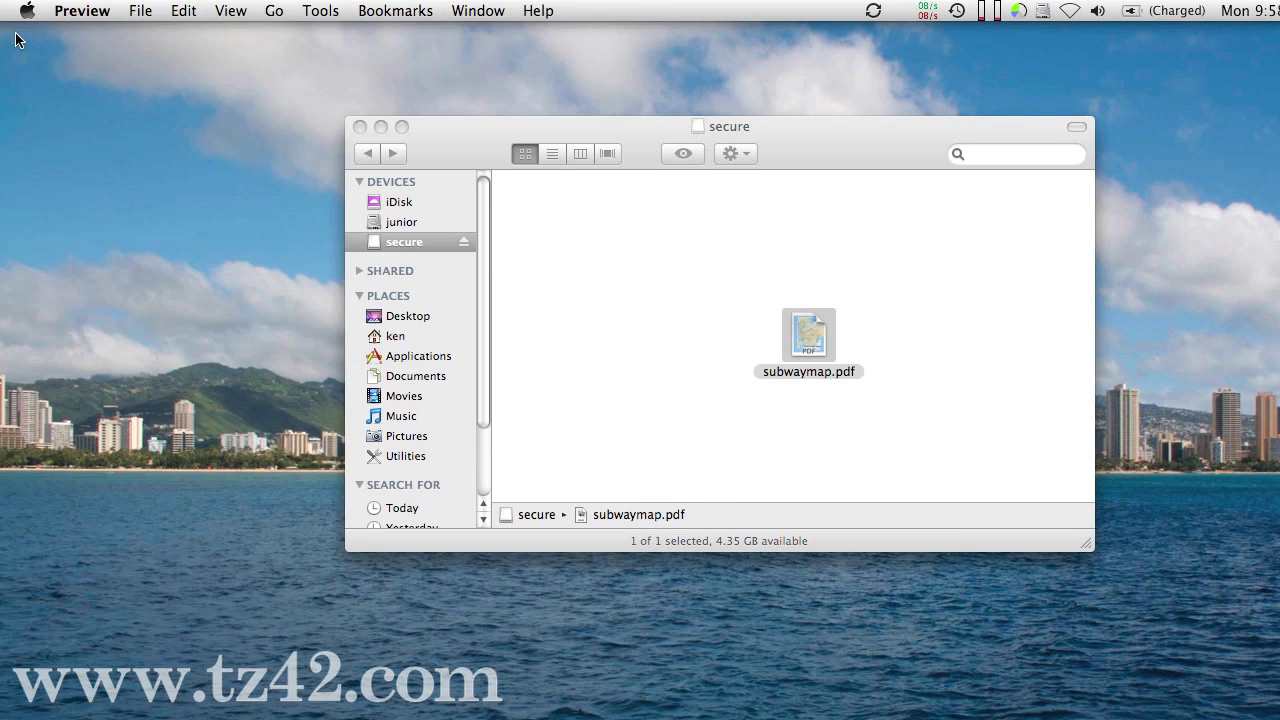
{"action": "left_click", "coordinate": [502, 210]}
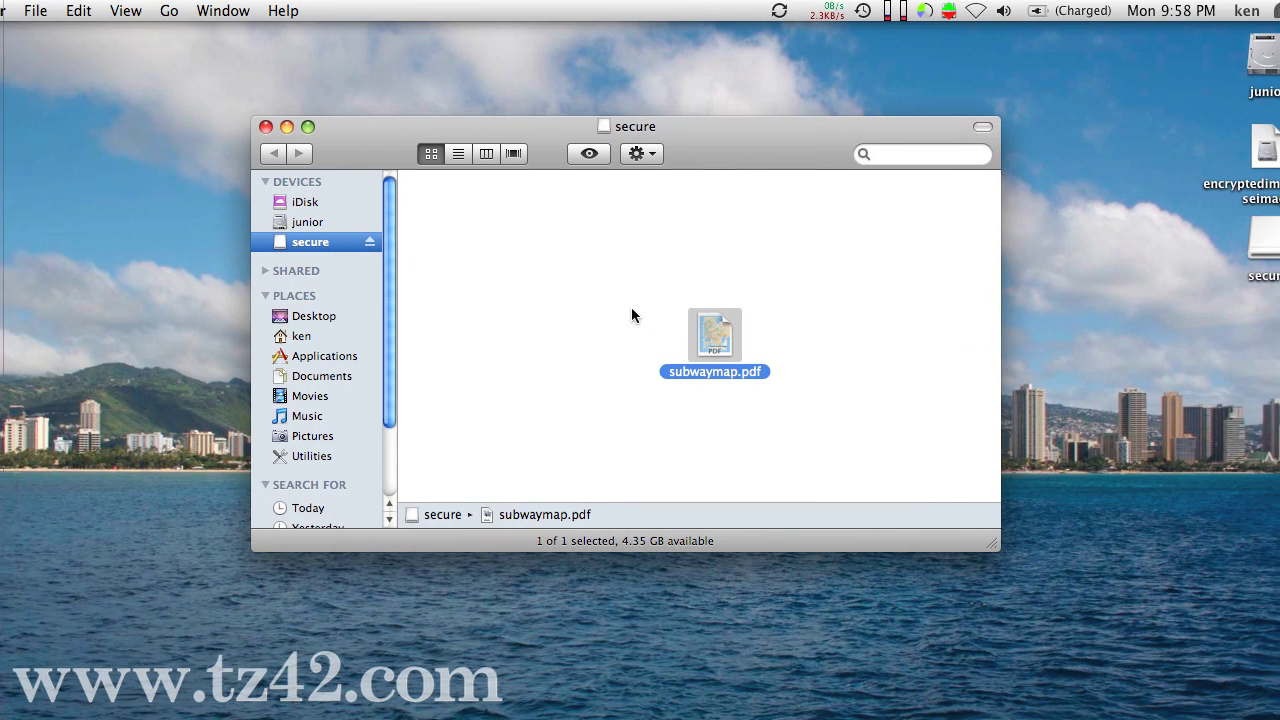
{"action": "left_click", "coordinate": [726, 309]}
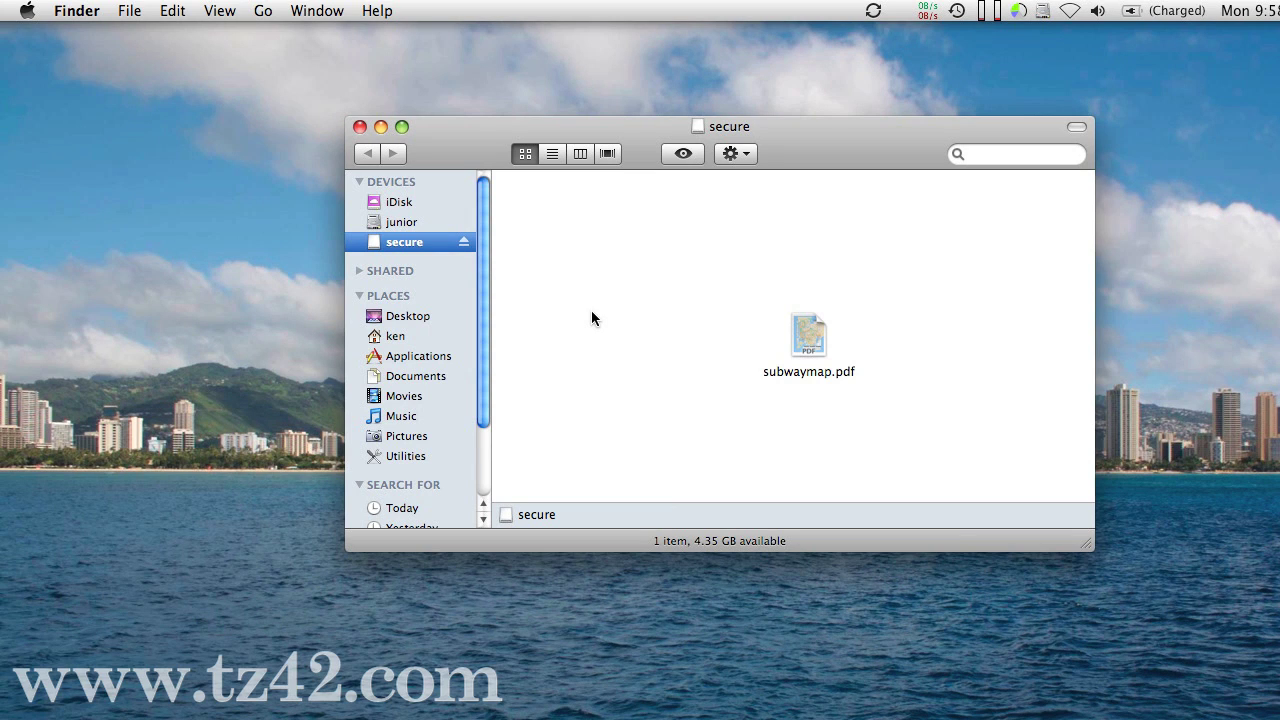
Step: Try to eject the secure volume, and quit Preview to release the disk
{"action": "left_click", "coordinate": [465, 243]}
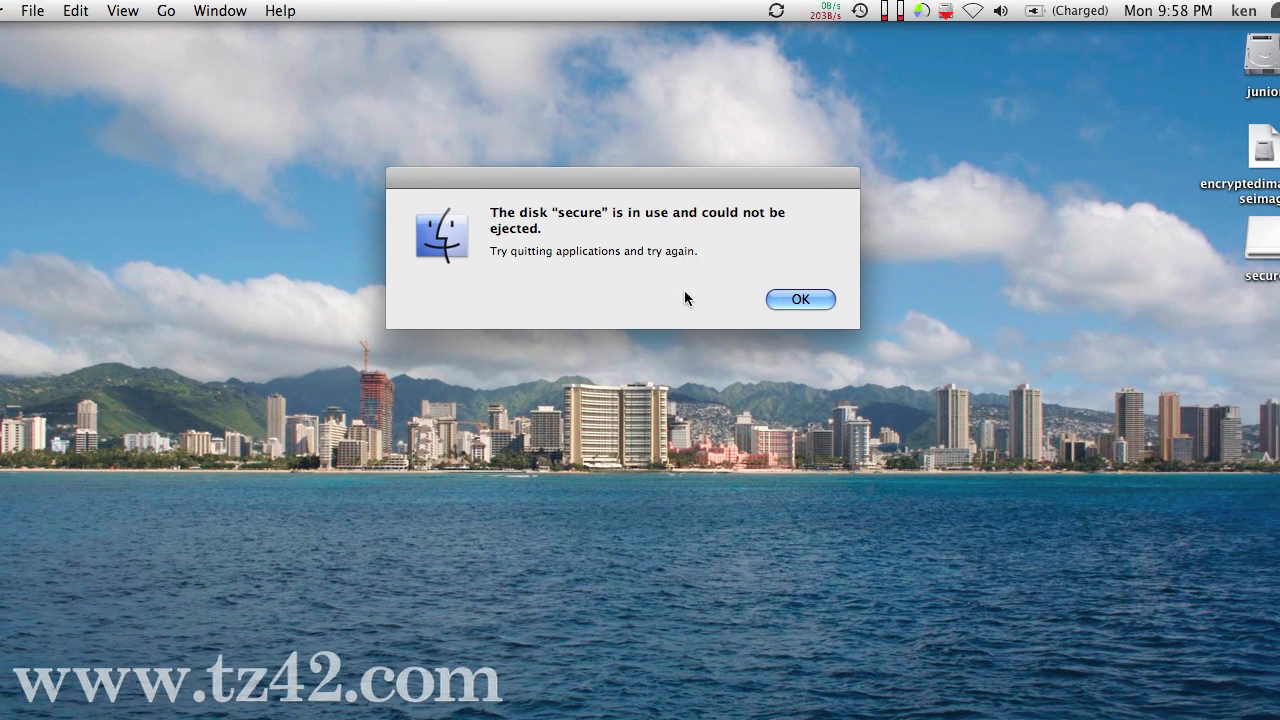
{"action": "left_click", "coordinate": [800, 299]}
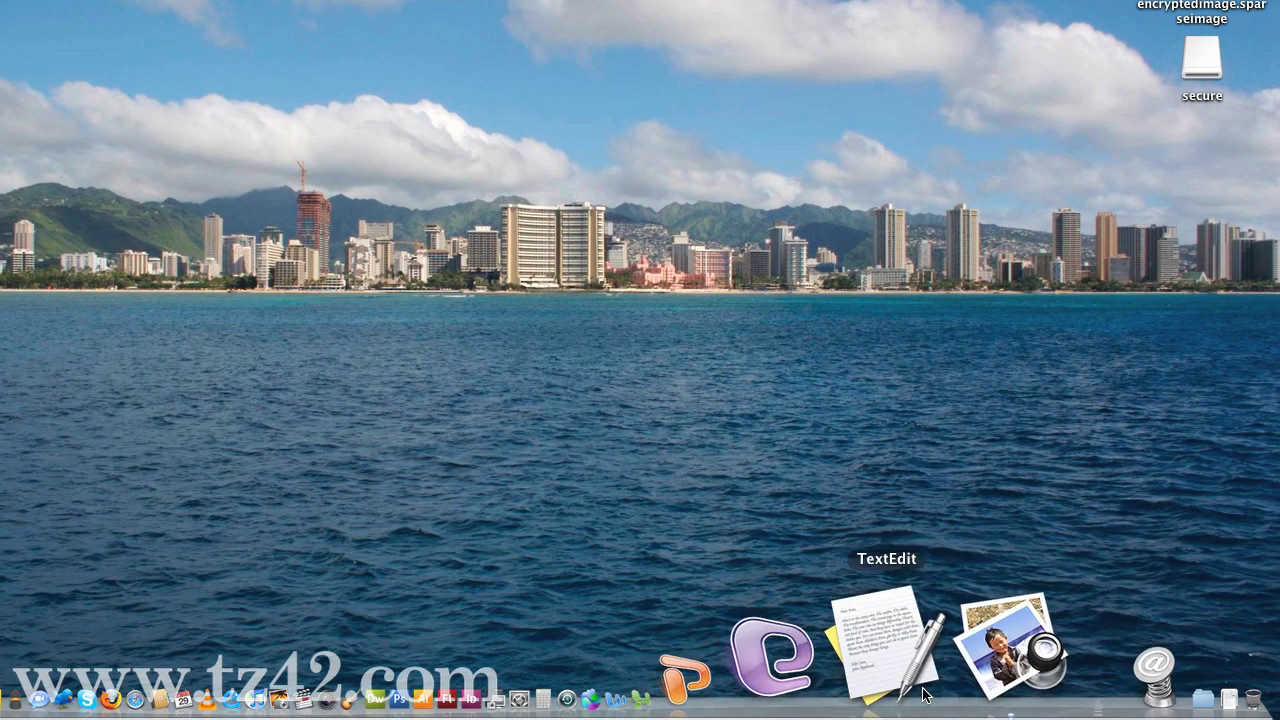
{"action": "right_click", "coordinate": [942, 665]}
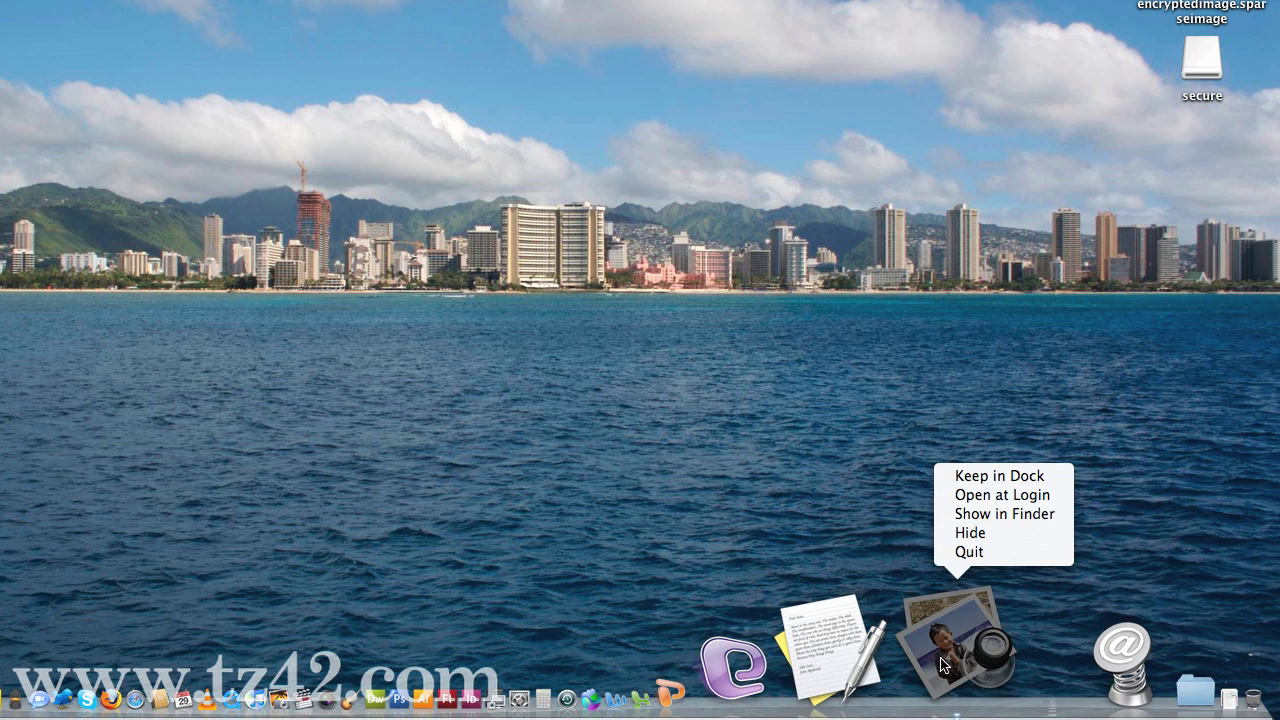
{"action": "left_click", "coordinate": [969, 551]}
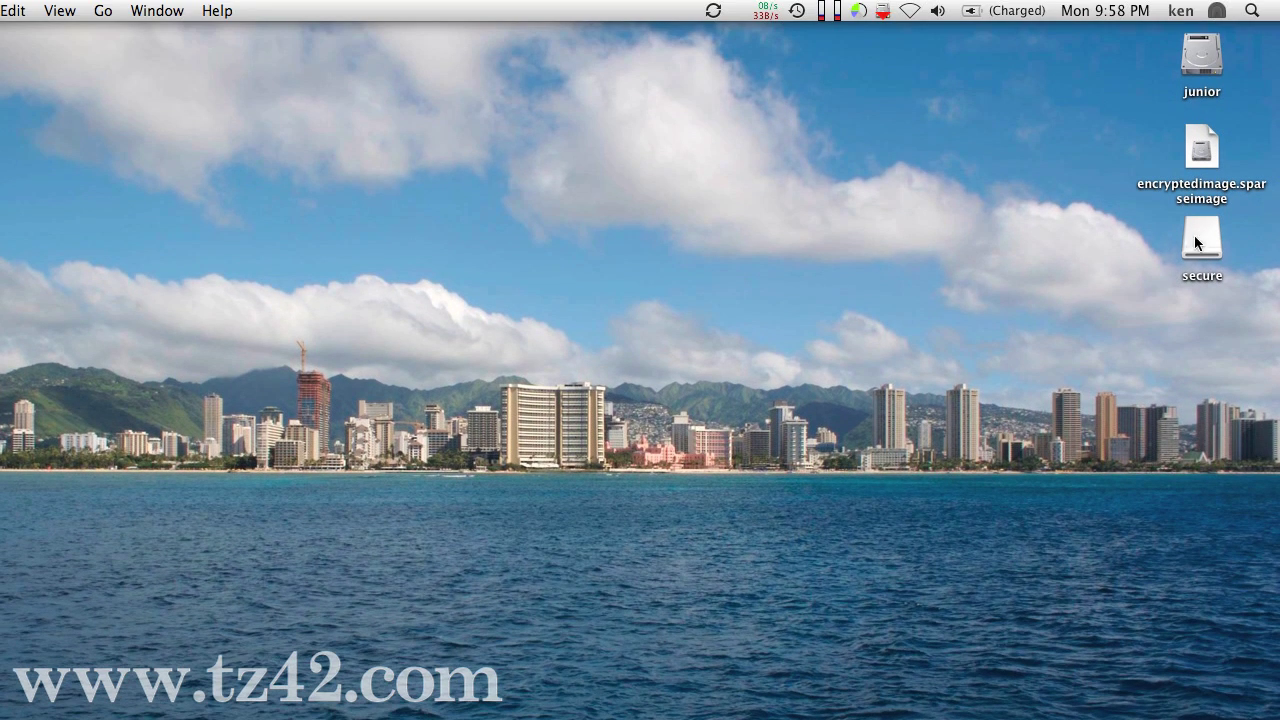
Step: Open the secure volume's window and eject the volume
{"action": "double_click", "coordinate": [1198, 172]}
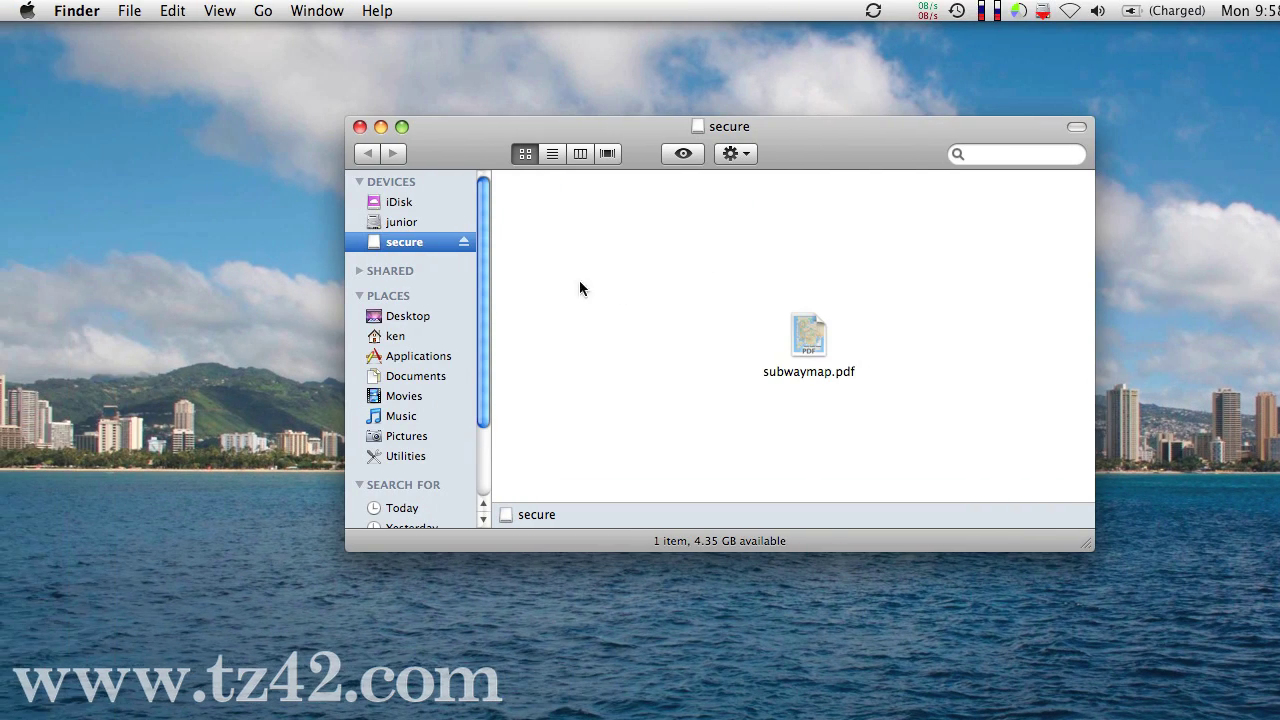
{"action": "left_click", "coordinate": [465, 243]}
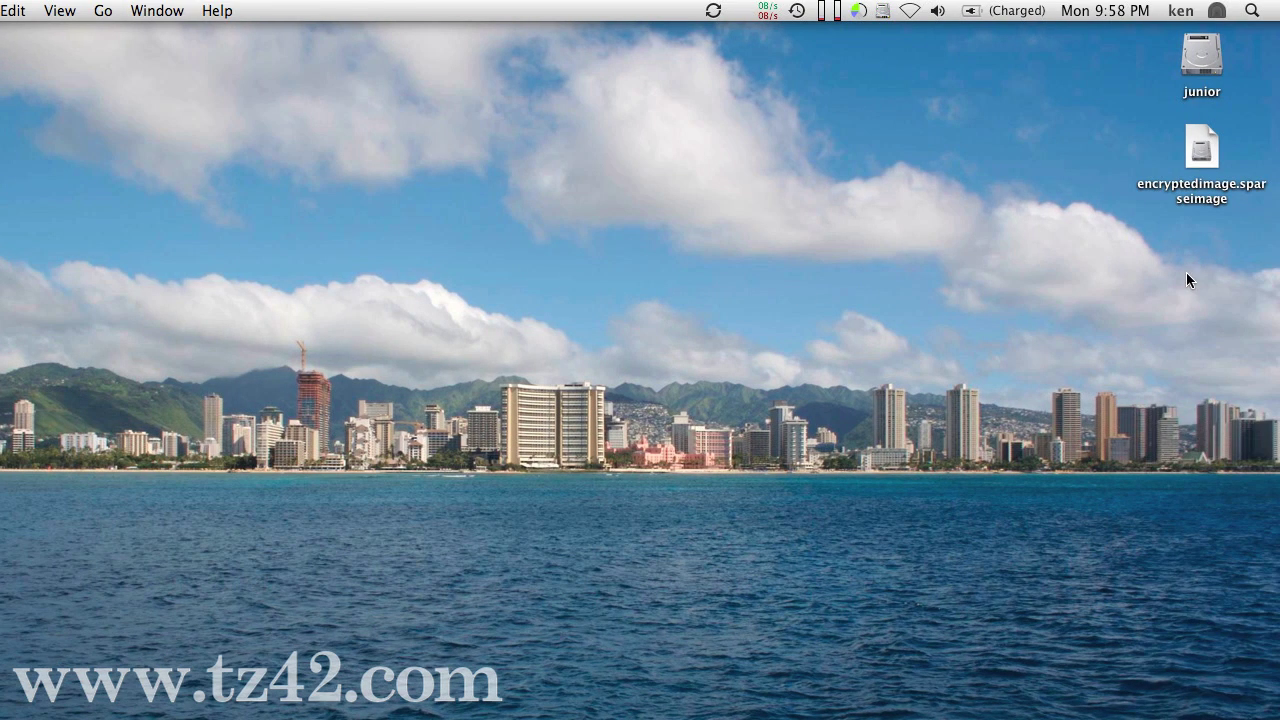
Step: Mount encryptedimage.sparseimage from the Desktop by entering the disk image password, without remembering it in the keychain
{"action": "left_click", "coordinate": [1203, 150]}
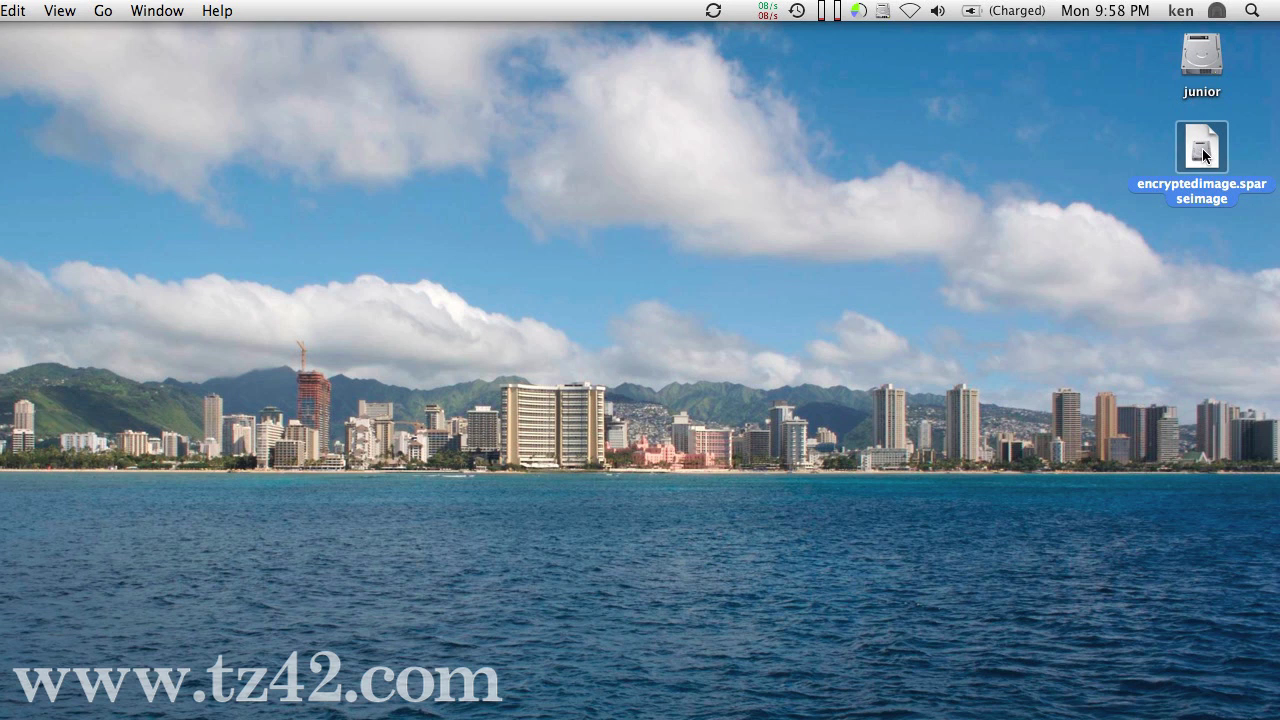
{"action": "double_click", "coordinate": [1203, 150]}
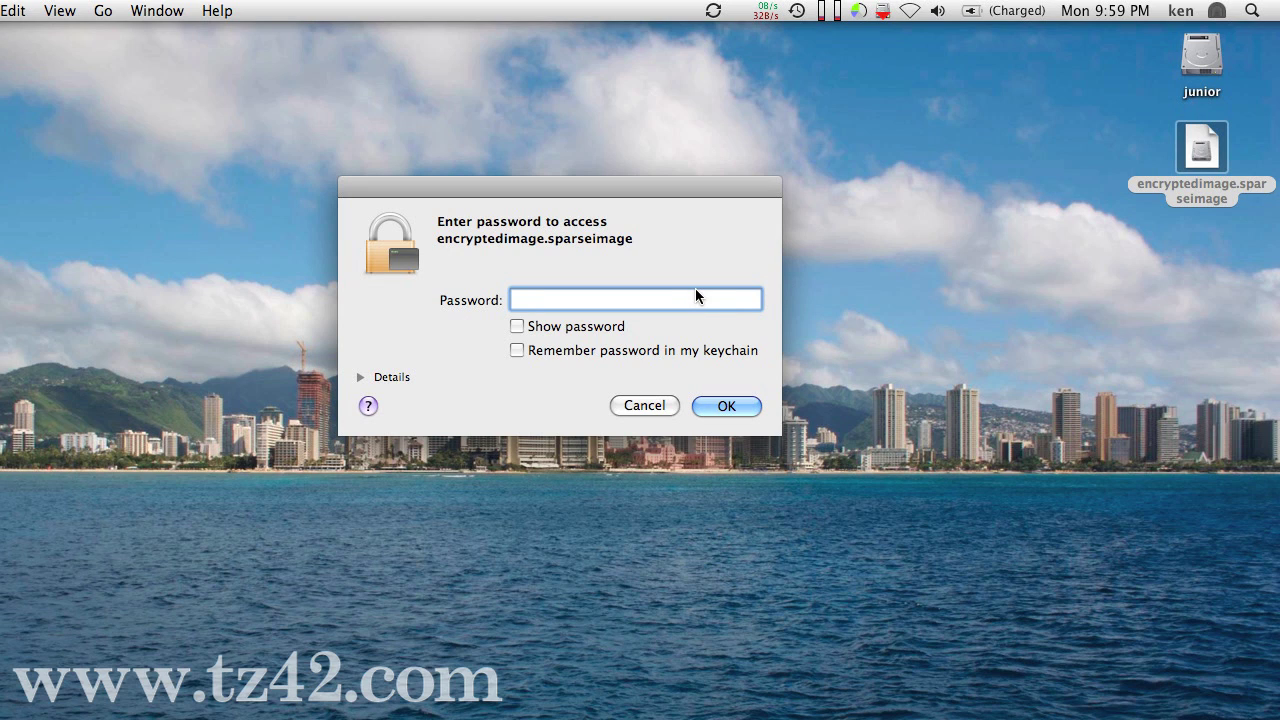
{"action": "type", "text": "••••••••"}
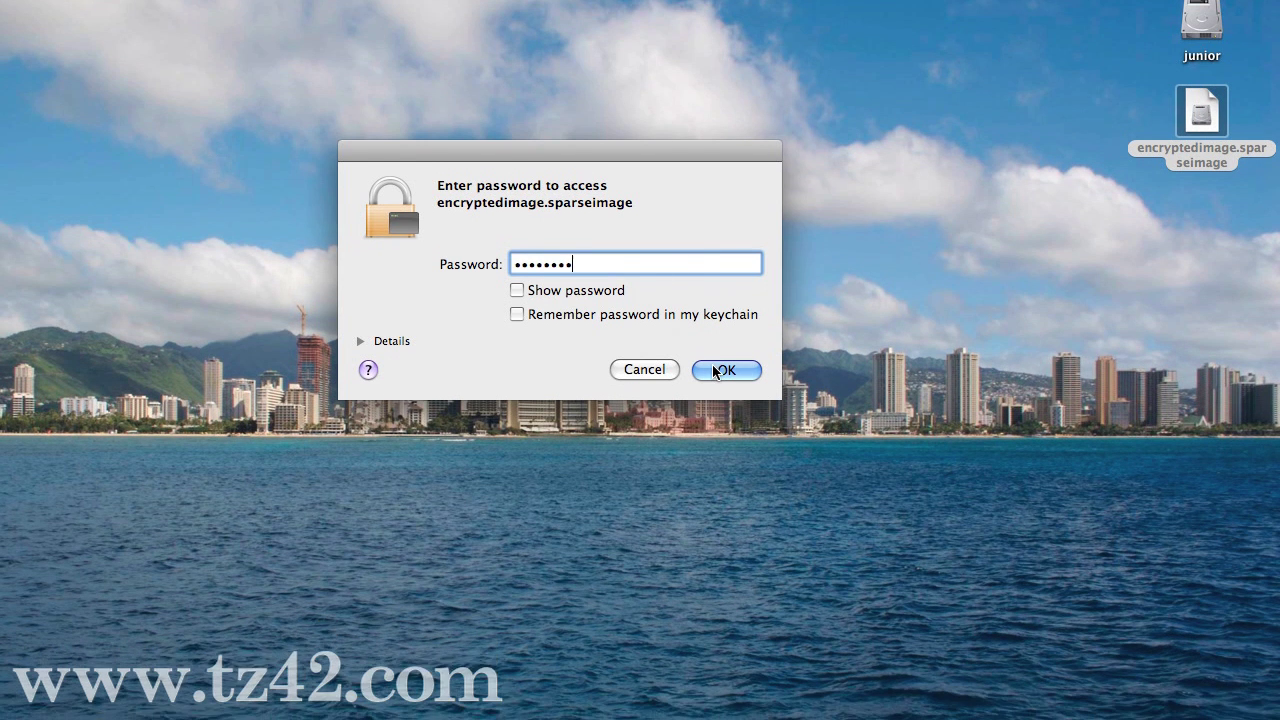
{"action": "left_click", "coordinate": [714, 361]}
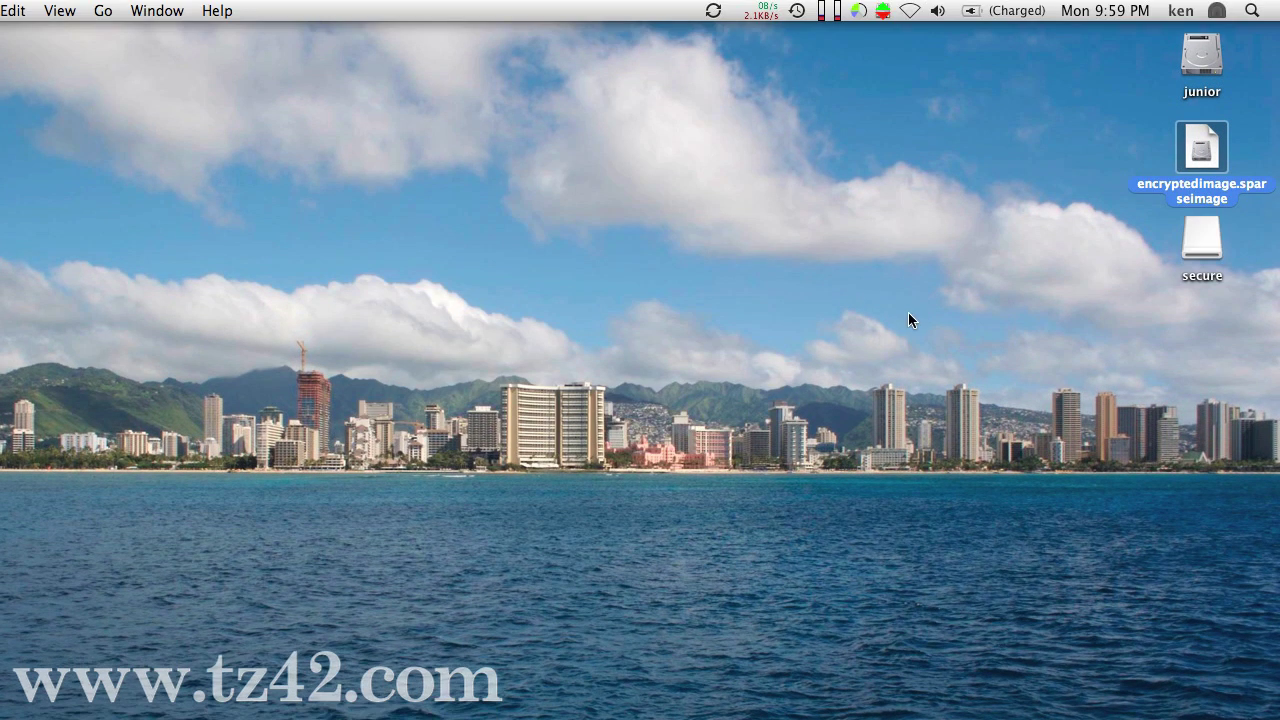
Step: Open the secure volume to view its contents, close its window, and eject the volume by moving it to the Trash
{"action": "double_click", "coordinate": [1197, 249]}
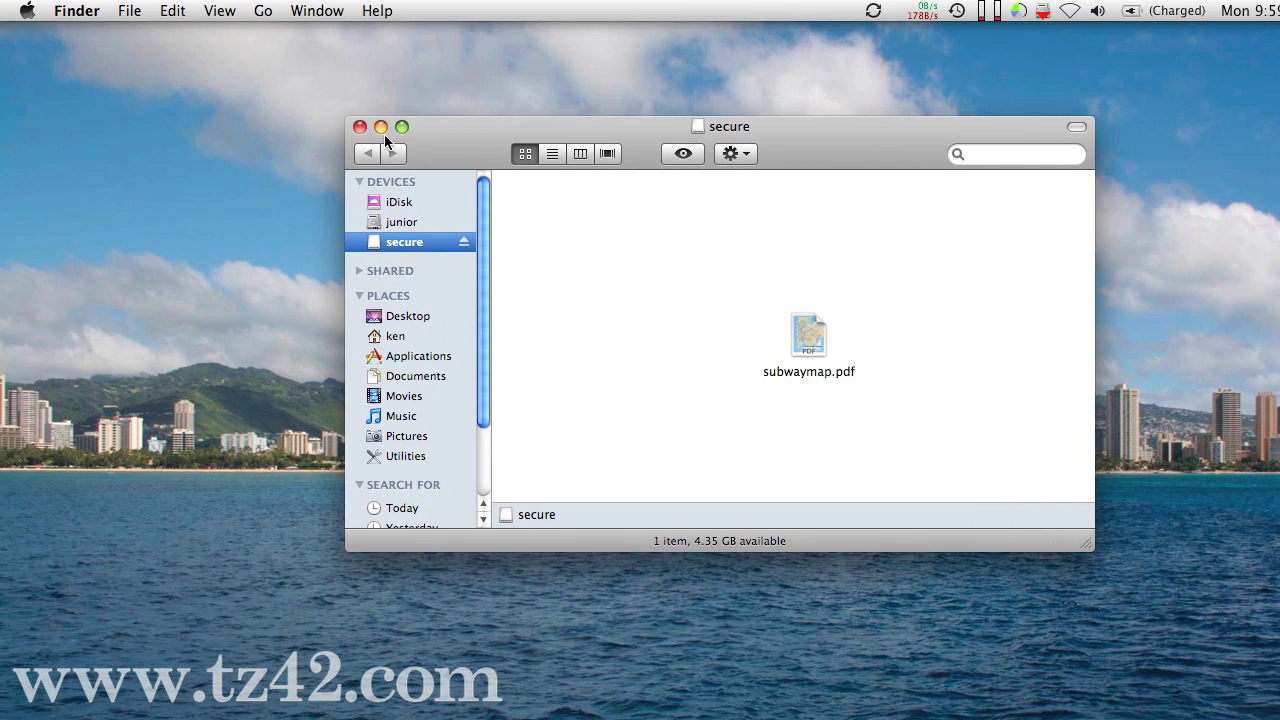
{"action": "left_click", "coordinate": [360, 127]}
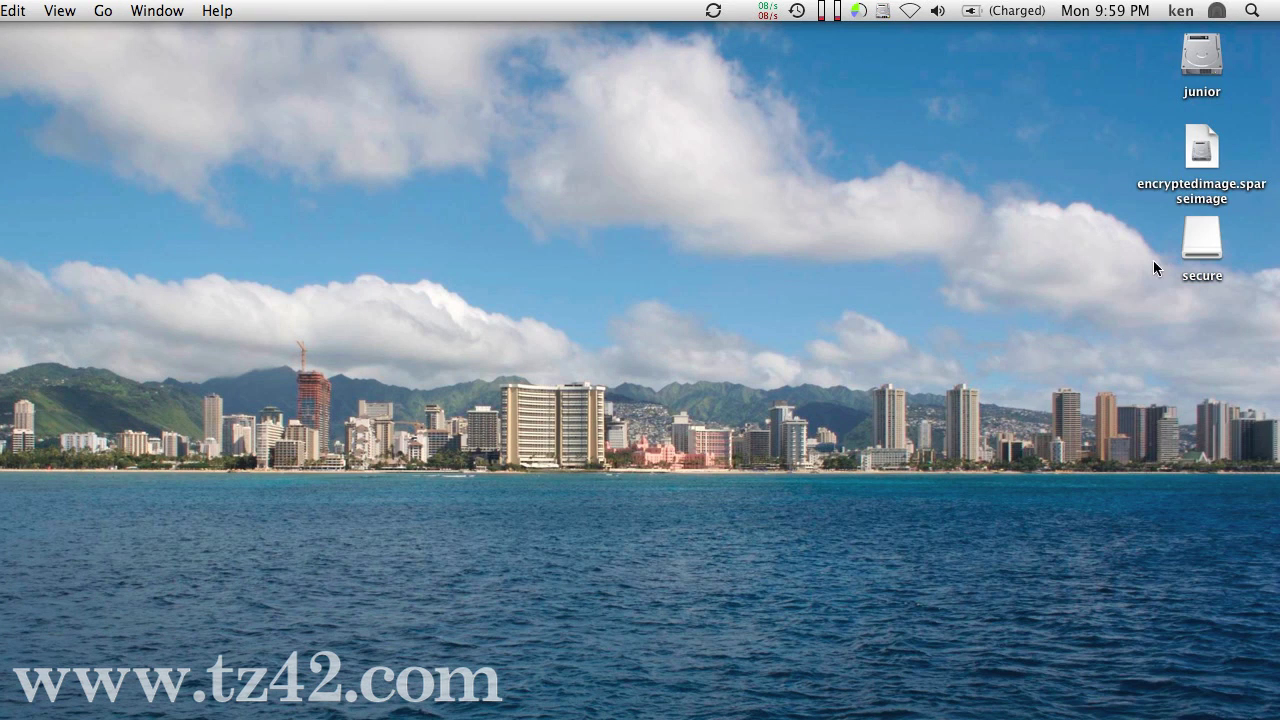
{"action": "left_click_drag", "start_coordinate": [1200, 234], "coordinate": [1165, 719]}
{"action": "left_click_drag", "start_coordinate": [1165, 553], "coordinate": [1037, 688]}
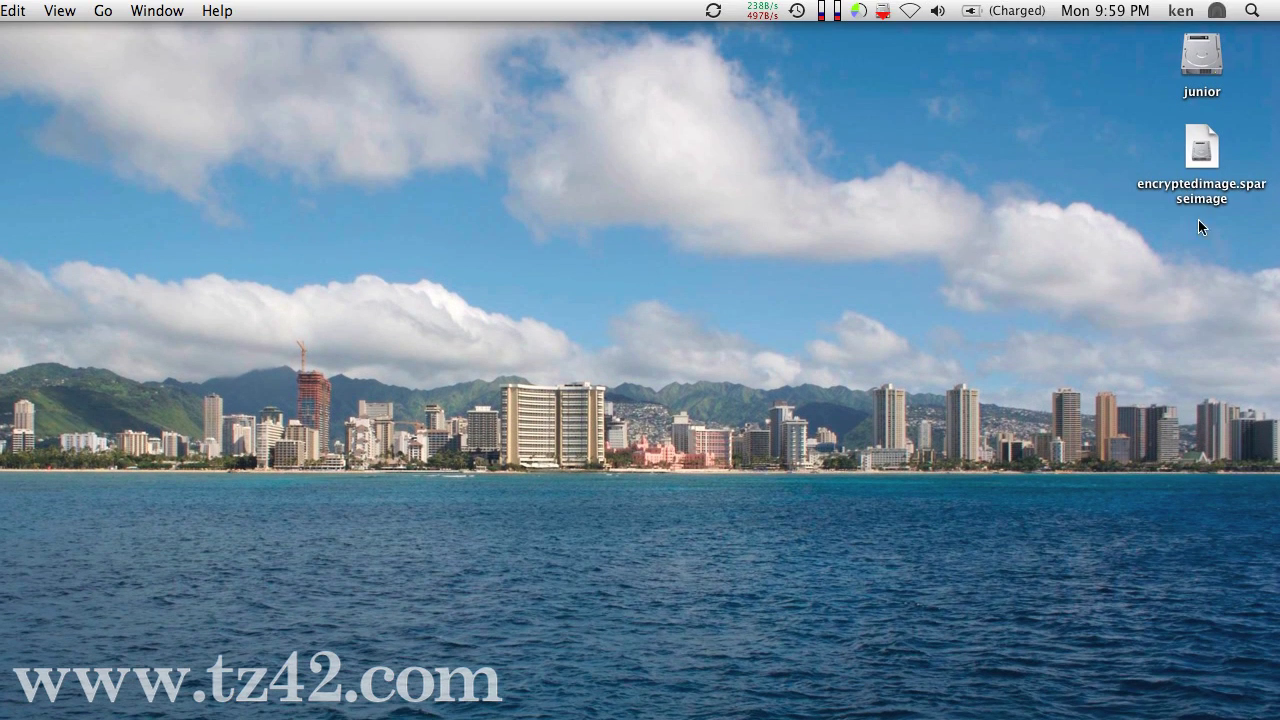
Step: Examine the size and file details of encryptedimage.sparseimage with Get Info, and close the info window
{"action": "left_click", "coordinate": [1206, 157]}
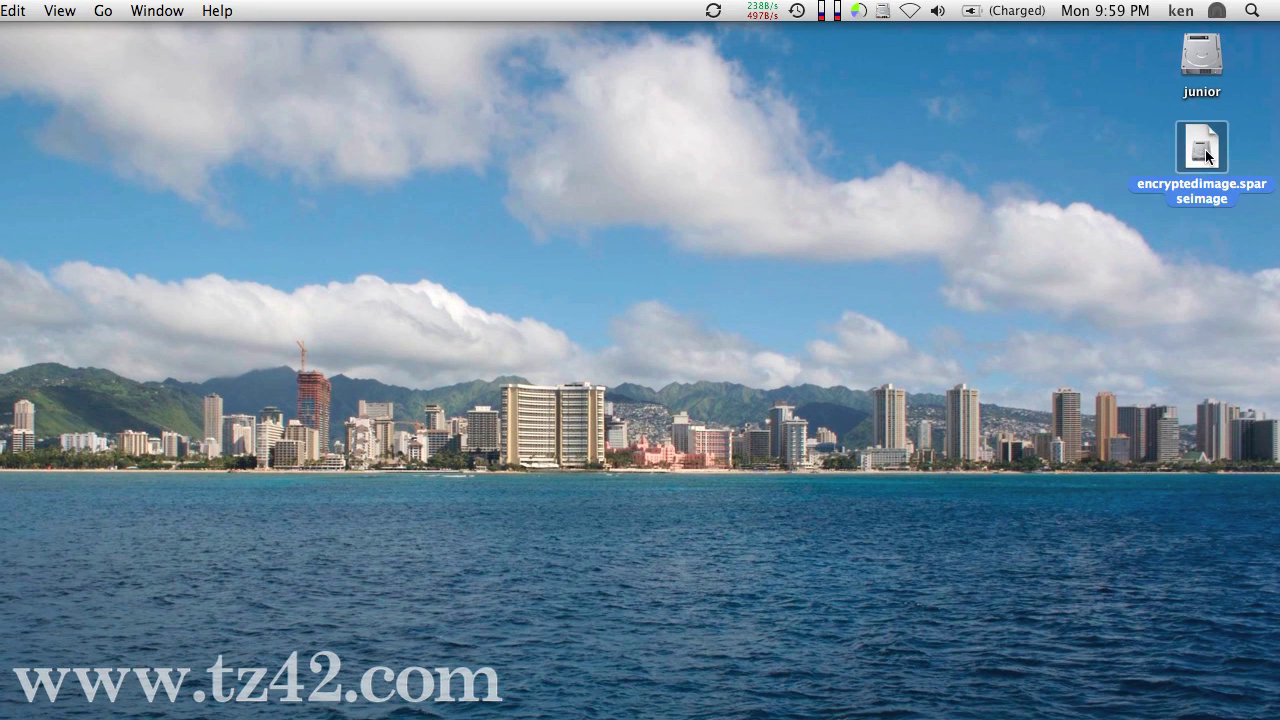
{"action": "left_click_drag", "start_coordinate": [1206, 157], "coordinate": [1178, 173]}
{"action": "right_click", "coordinate": [1180, 173]}
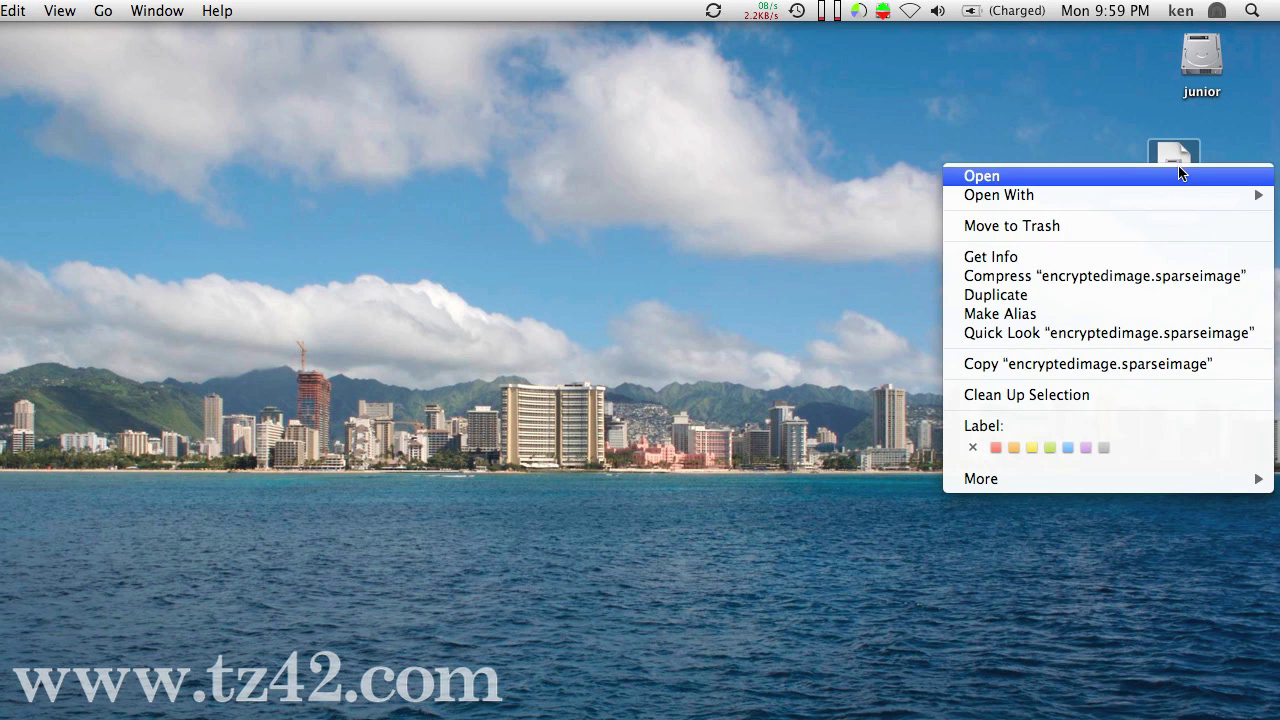
{"action": "left_click", "coordinate": [1140, 259]}
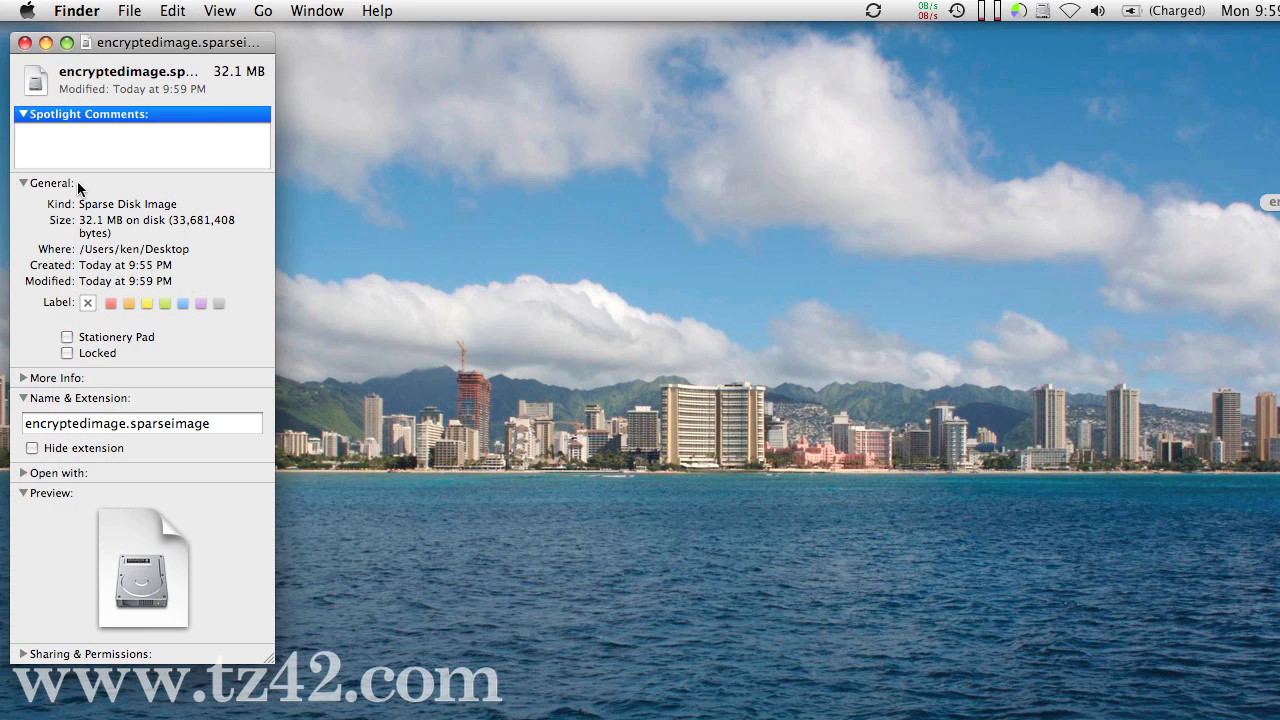
{"action": "left_click", "coordinate": [25, 43]}
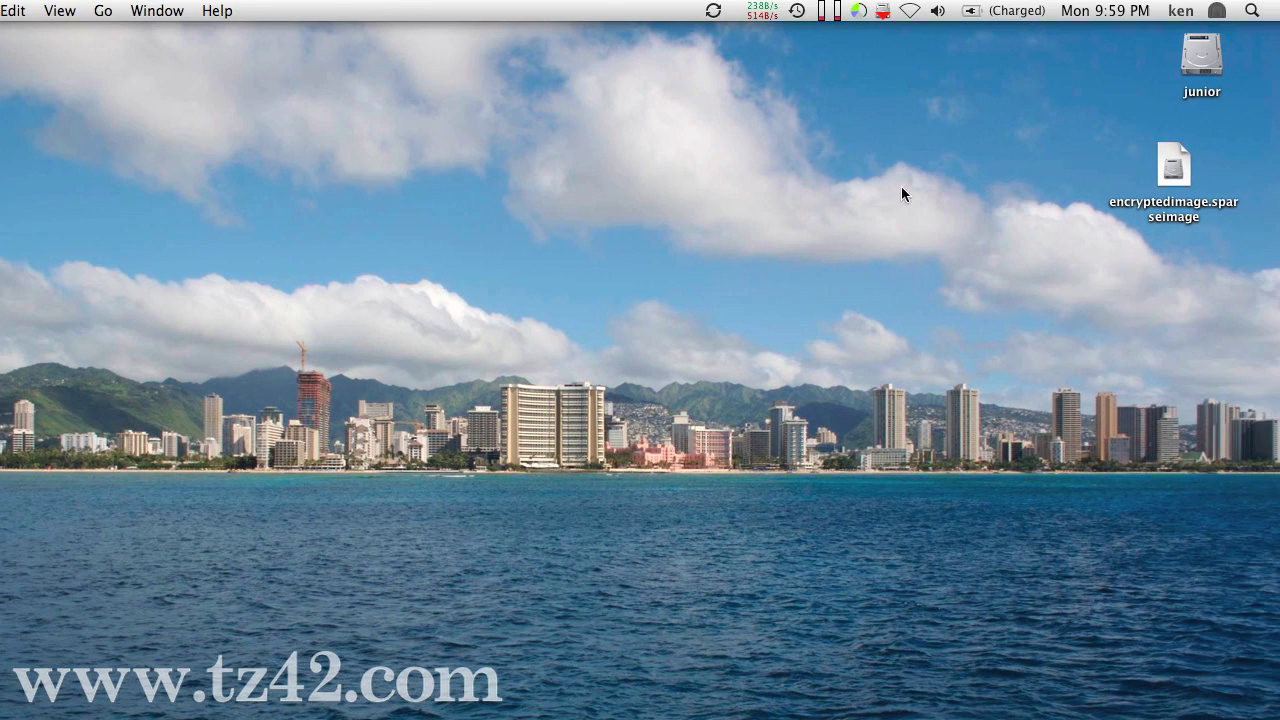
Step: Mount encryptedimage.sparseimage again with the disk image password and open the secure volume
{"action": "double_click", "coordinate": [1174, 162]}
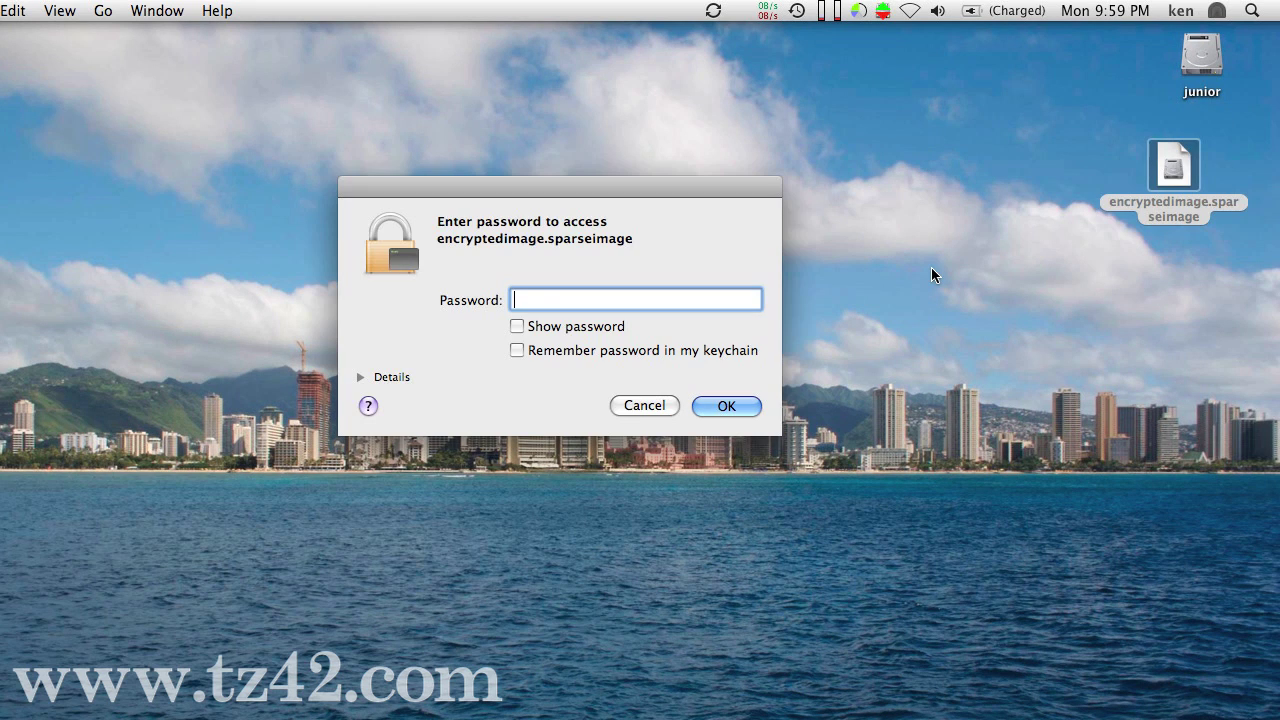
{"action": "type", "text": "•••••••"}
{"action": "key", "text": "Return"}
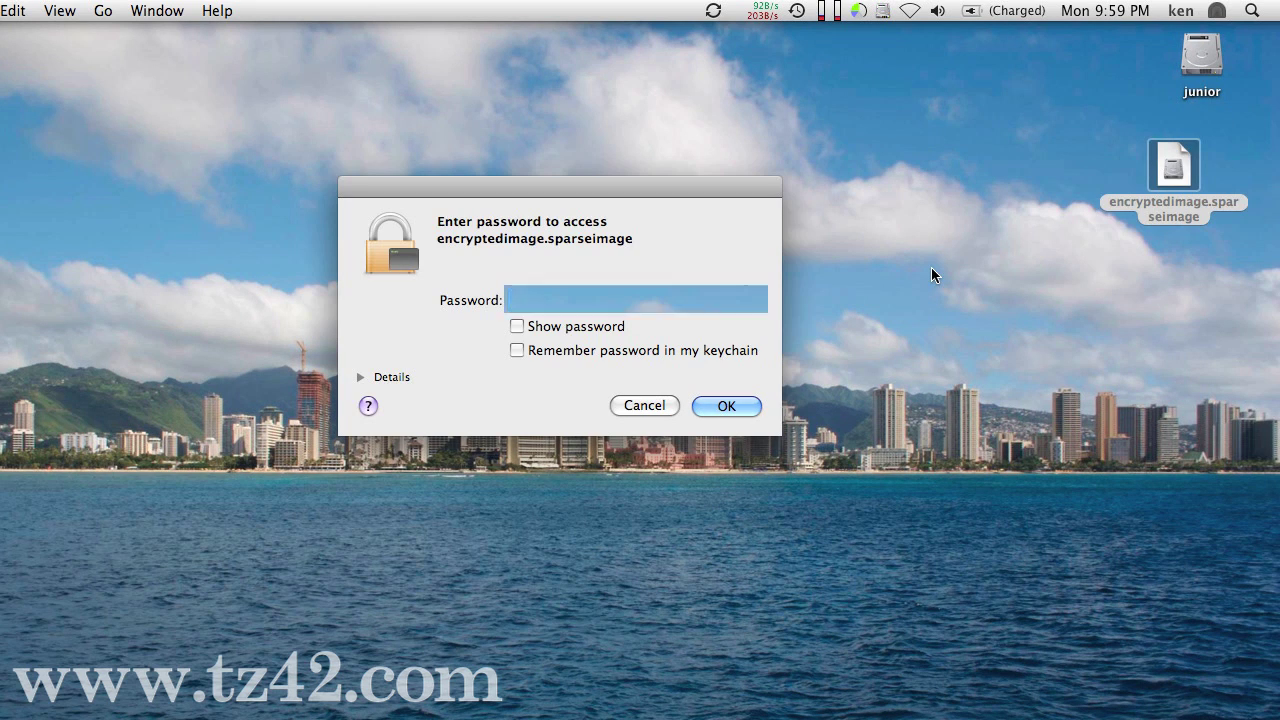
{"action": "left_click", "coordinate": [1190, 336]}
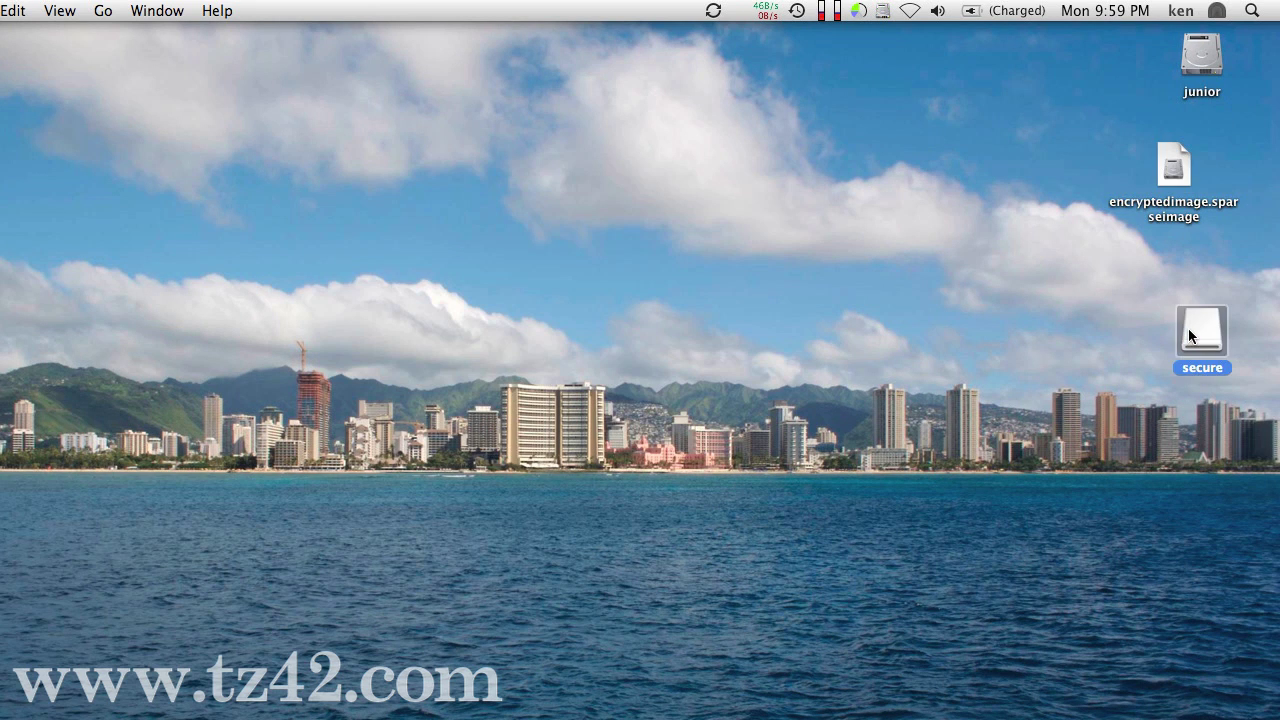
{"action": "double_click", "coordinate": [1190, 336]}
Step: Duplicate subwaymap.pdf twice inside the secure volume, producing subwaymap copy.pdf and subwaymap copy 2.pdf
{"action": "left_click", "coordinate": [648, 336]}
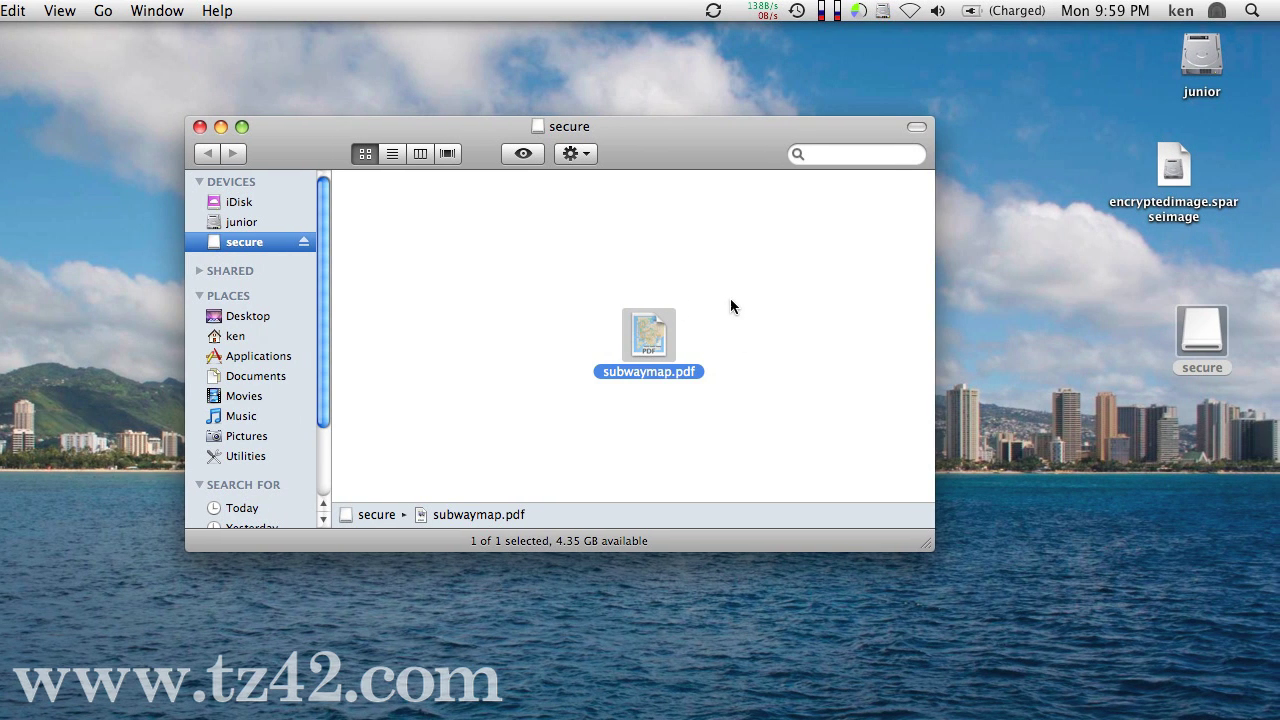
{"action": "key", "text": "super+d"}
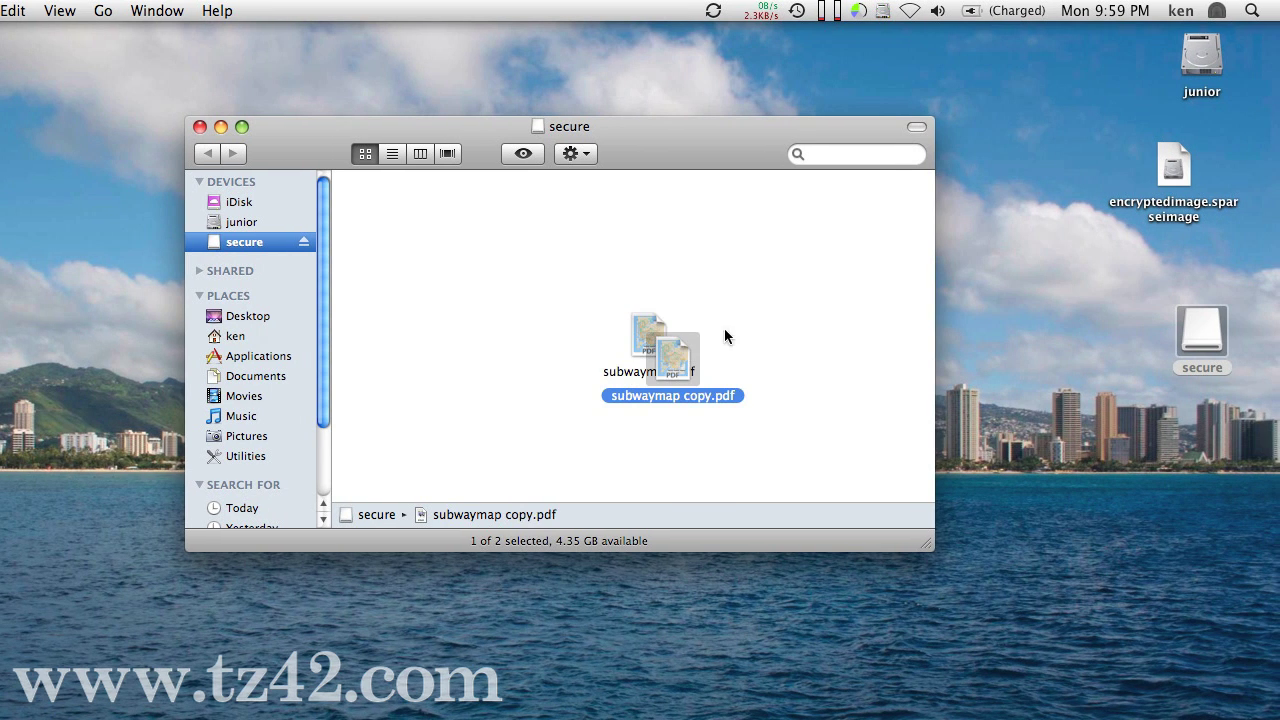
{"action": "key", "text": "super+d"}
{"action": "left_click", "coordinate": [758, 309]}
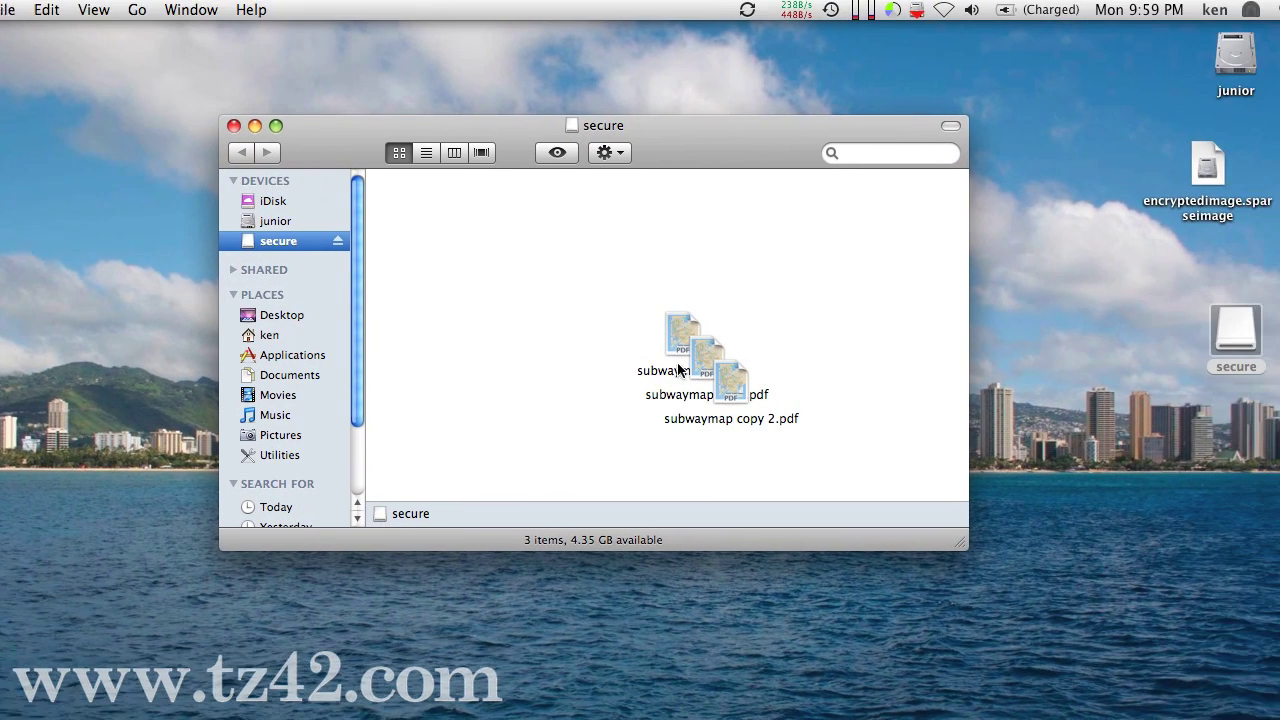
Step: Check the file size of subwaymap copy.pdf in its Get Info window, close the window, and deselect the file
{"action": "left_click", "coordinate": [842, 320]}
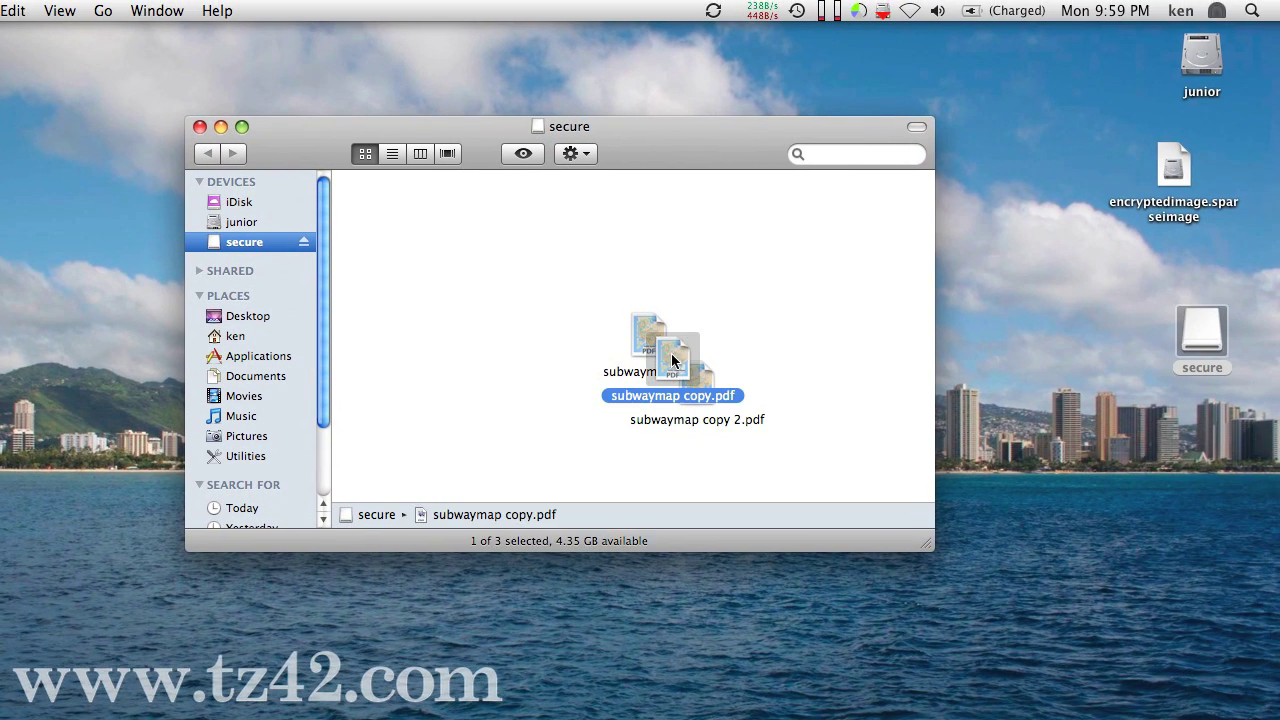
{"action": "key", "text": "super+i"}
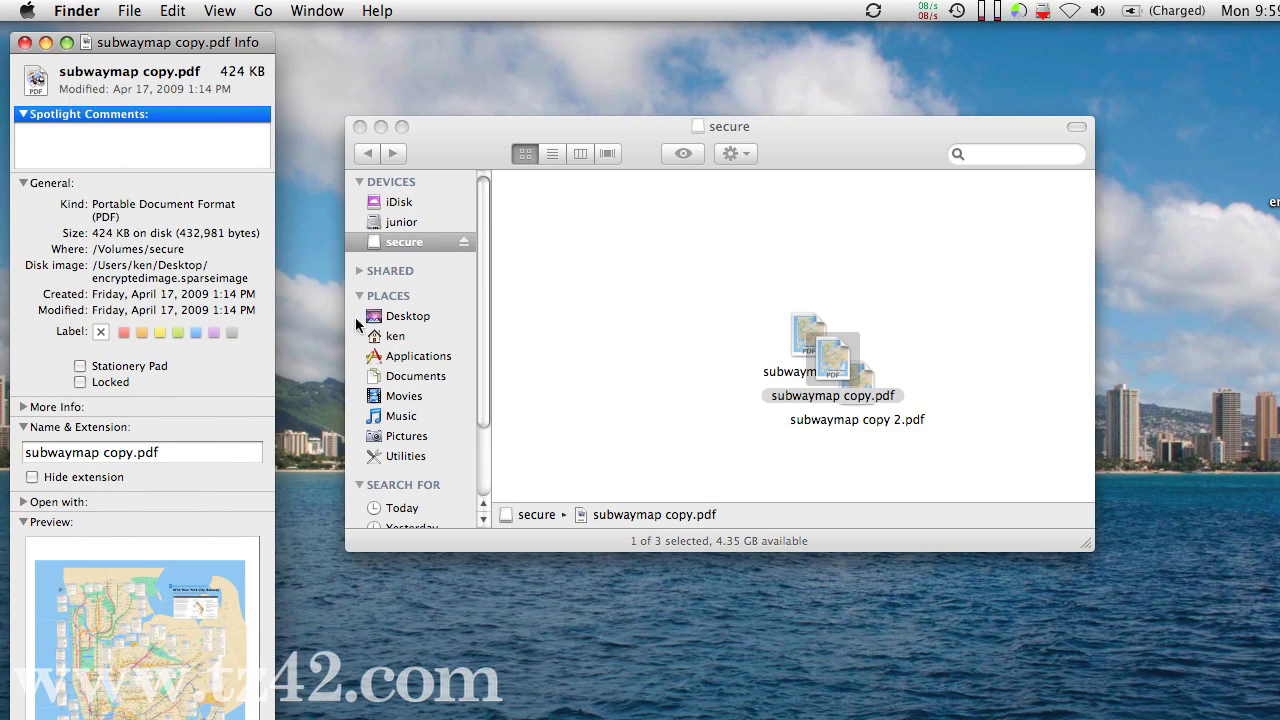
{"action": "left_click", "coordinate": [25, 42]}
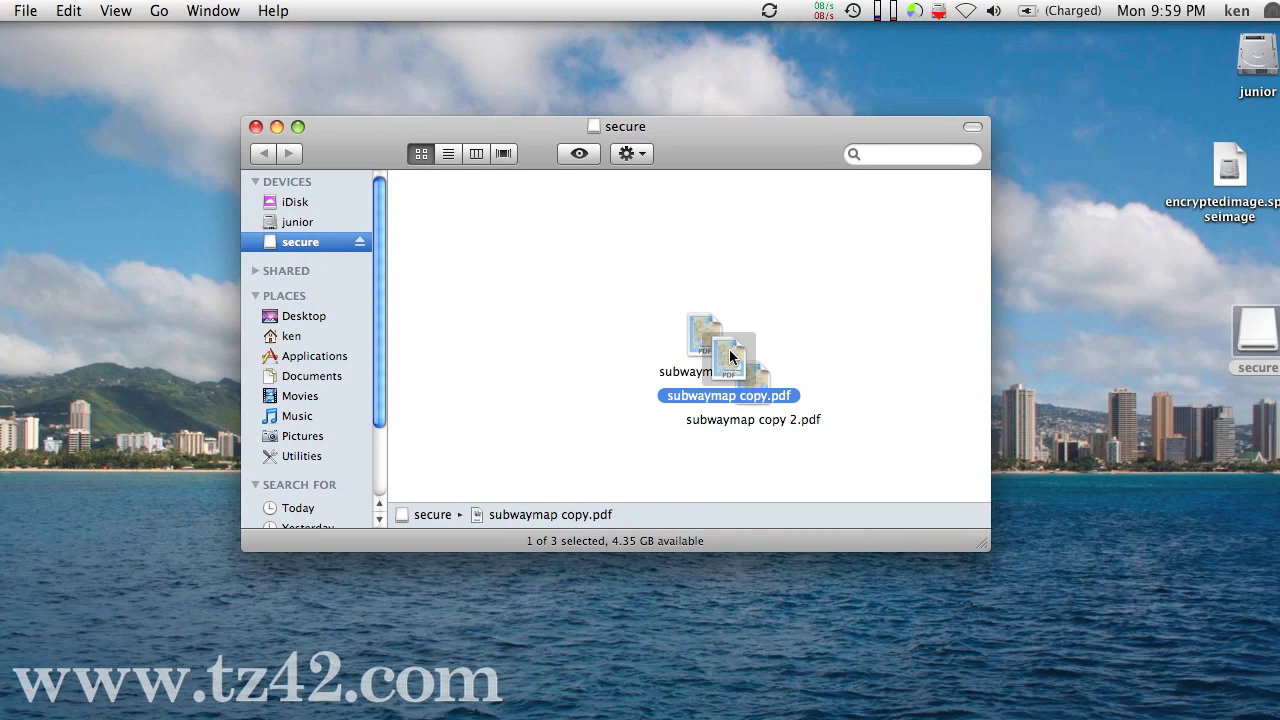
{"action": "left_click", "coordinate": [728, 310]}
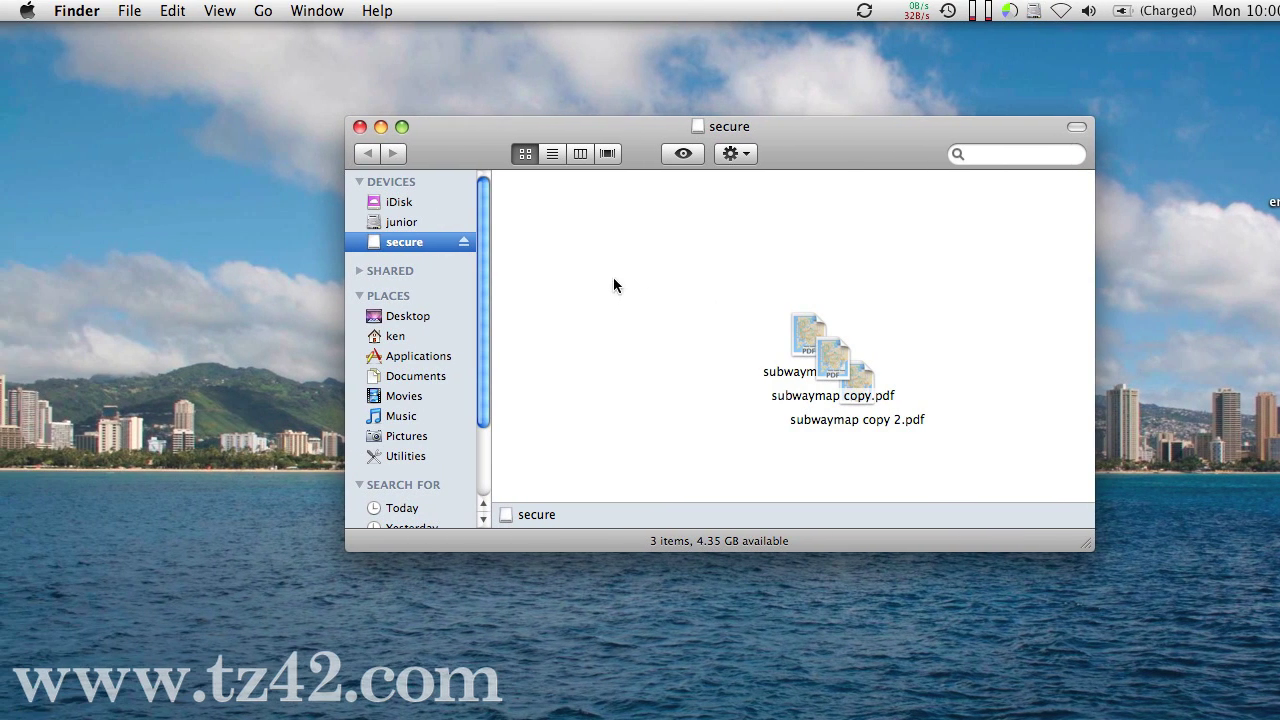
Step: Eject the secure volume and check the size of encryptedimage.sparseimage with Get Info
{"action": "left_click", "coordinate": [463, 242]}
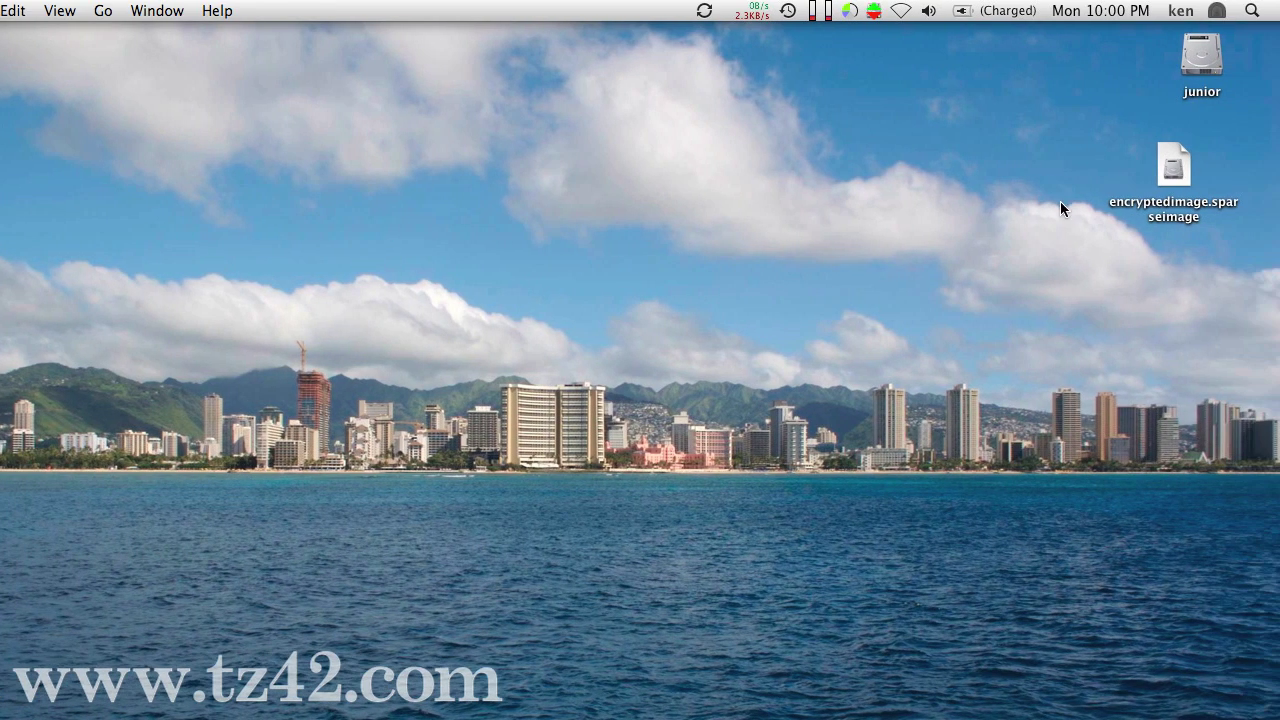
{"action": "left_click", "coordinate": [1173, 177]}
{"action": "key", "text": "super+i"}
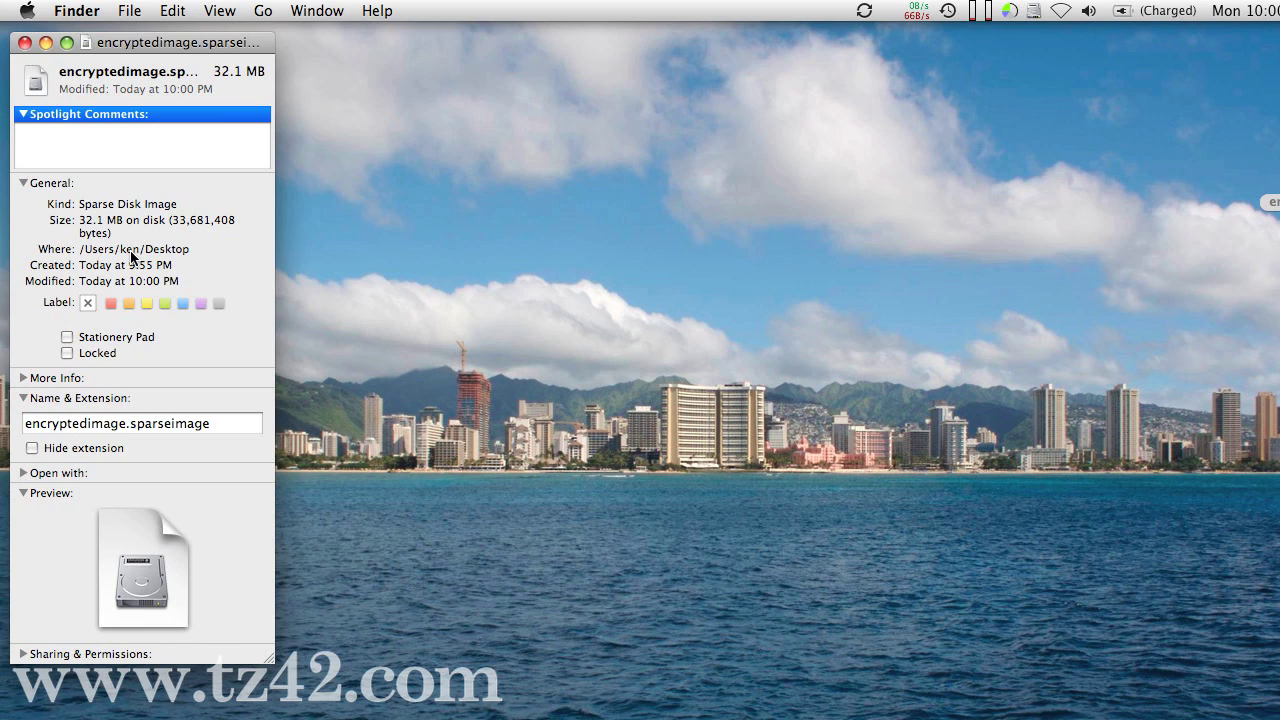
{"action": "left_click", "coordinate": [26, 44]}
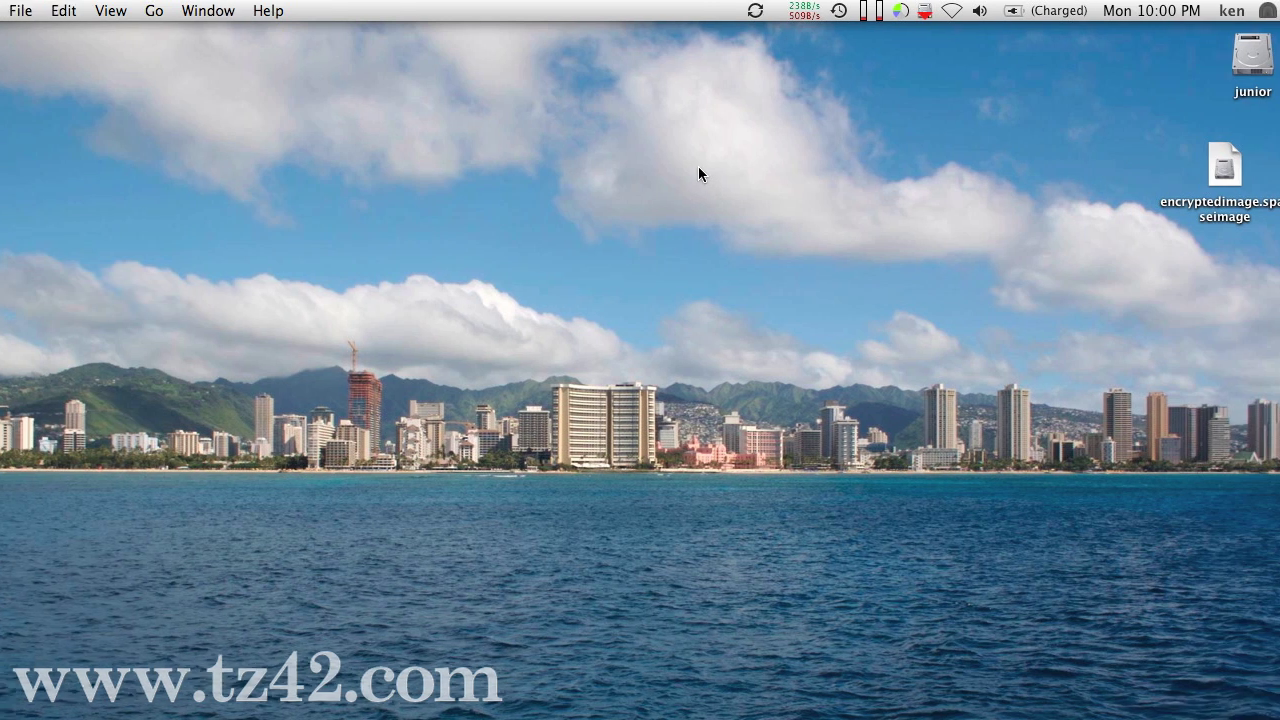